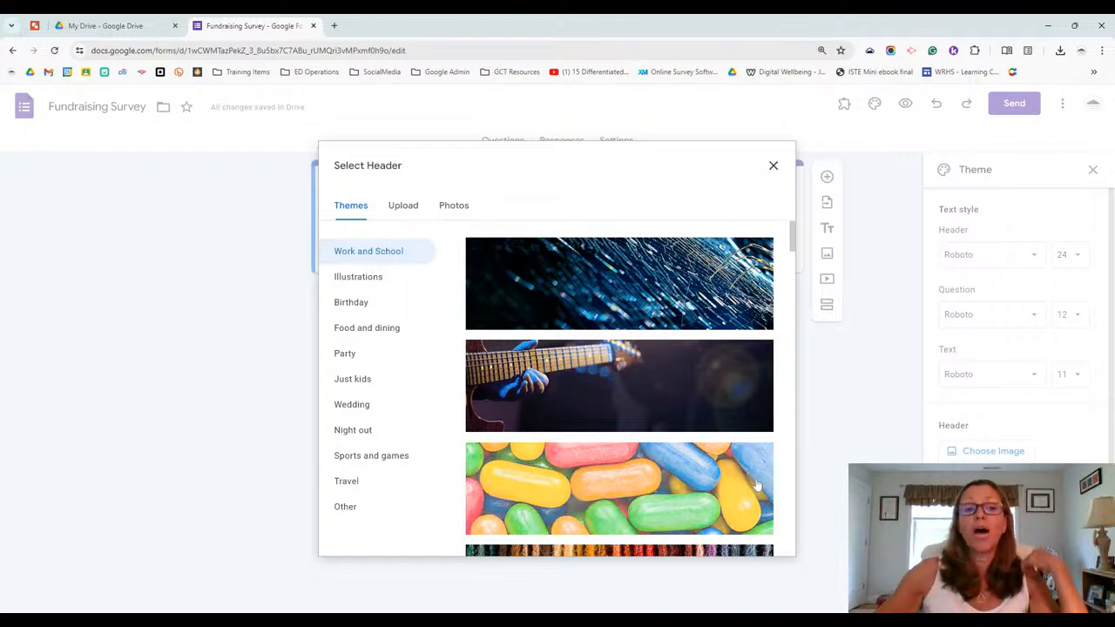
# Step: Upload the handprint tree picture as the form's header image, cropped to a band across the tree's upper branches
pyautogui.click(396, 212)
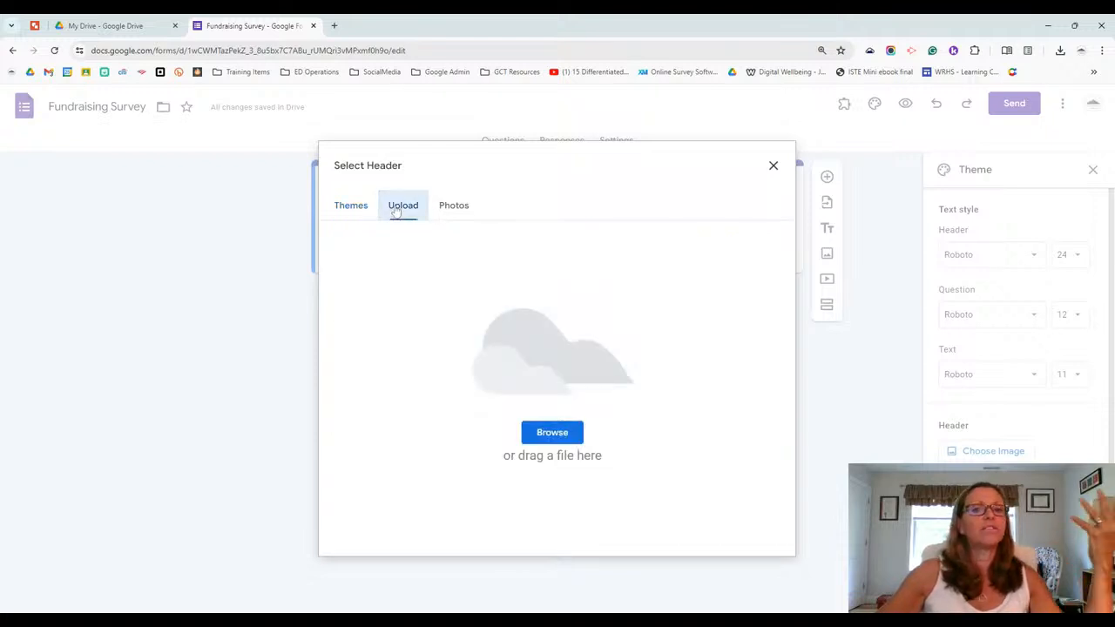
pyautogui.click(562, 442)
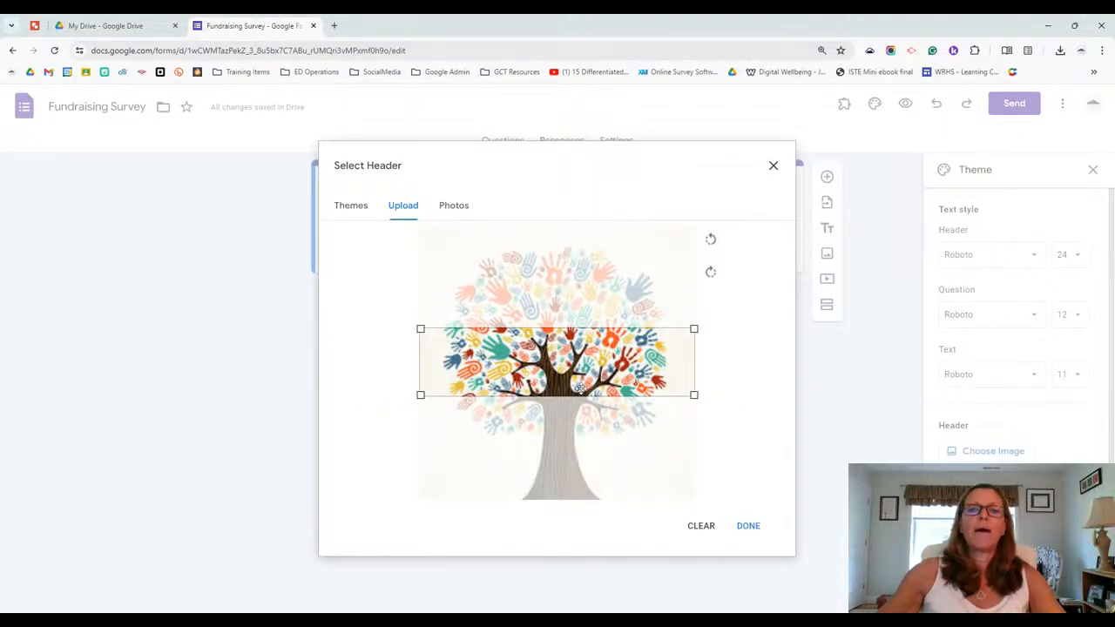
pyautogui.moveTo(557, 363); pyautogui.dragTo(574, 347)
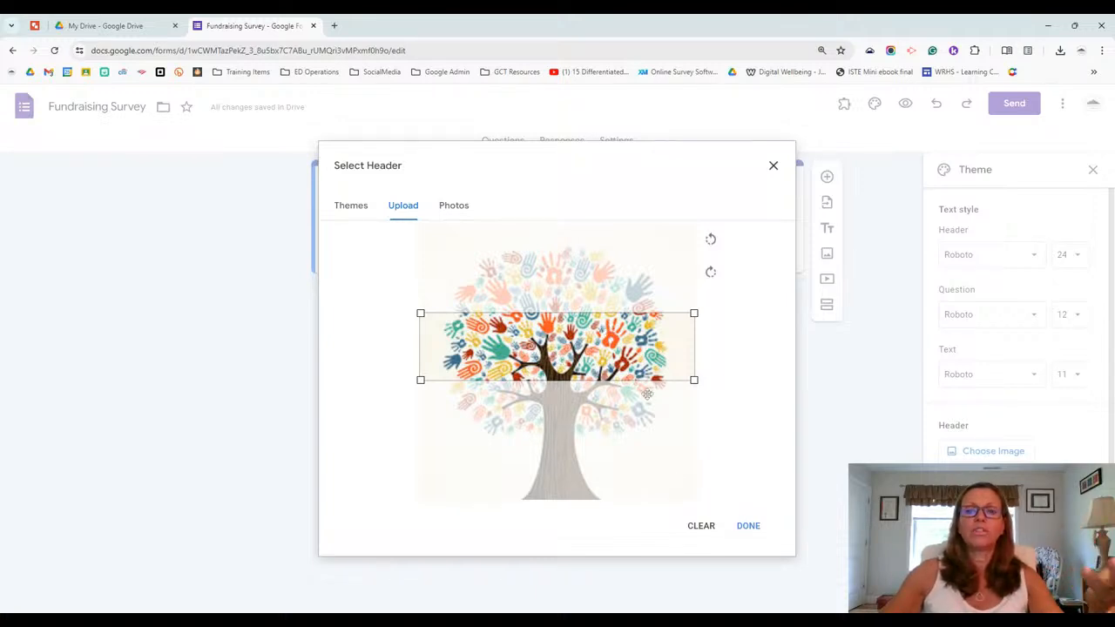
pyautogui.click(753, 521)
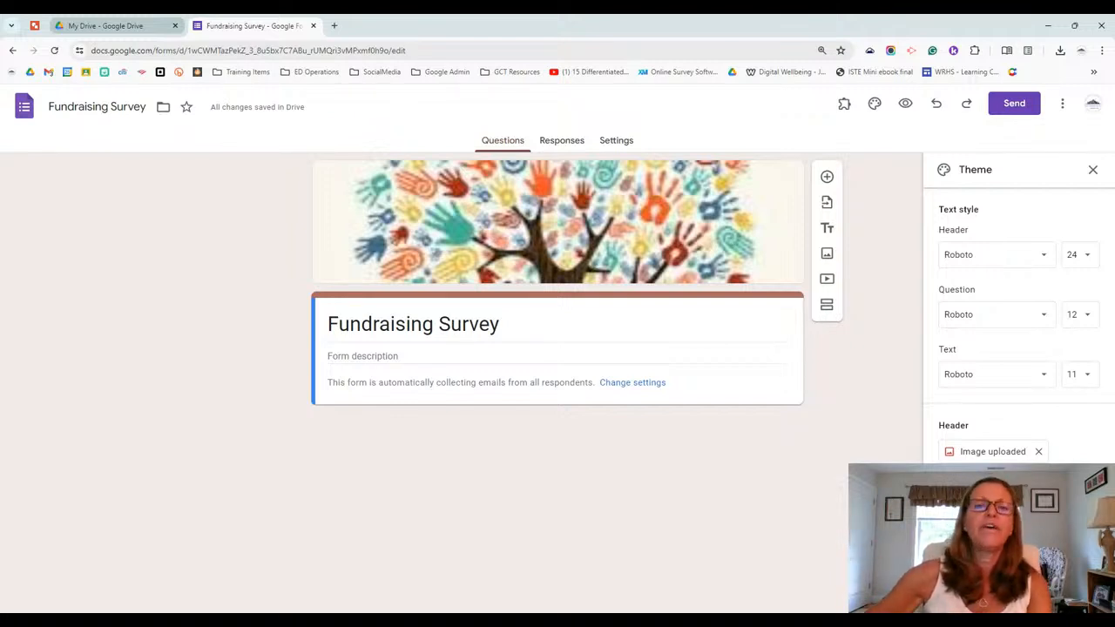
# Step: Switch to Google Drive, create a new Google Drawing and name it "Forms Header Template"
pyautogui.click(114, 25)
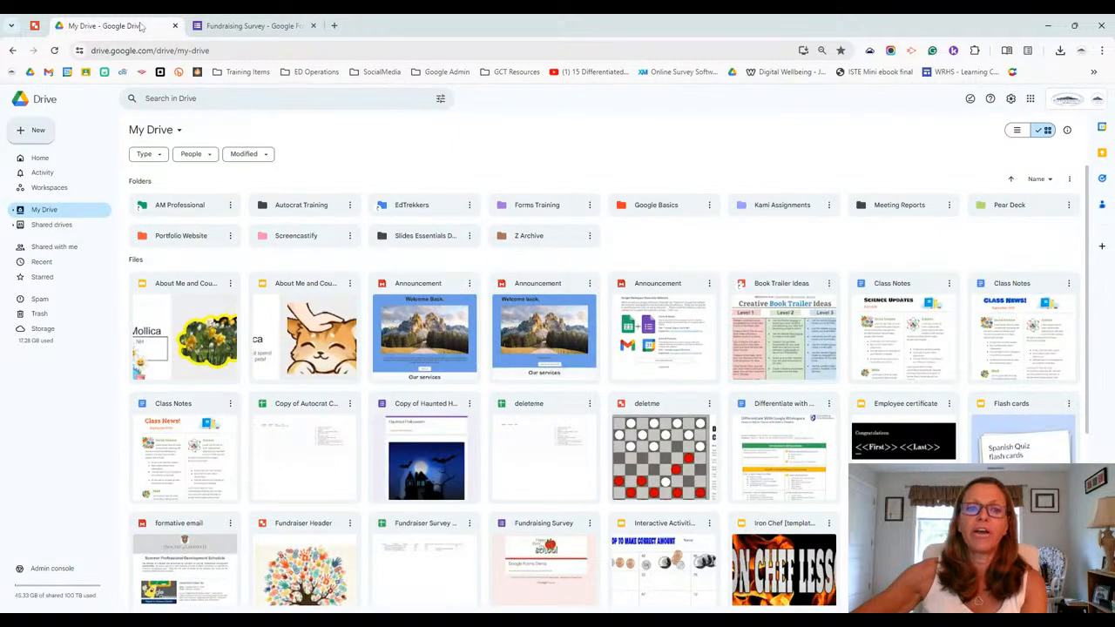
pyautogui.click(27, 133)
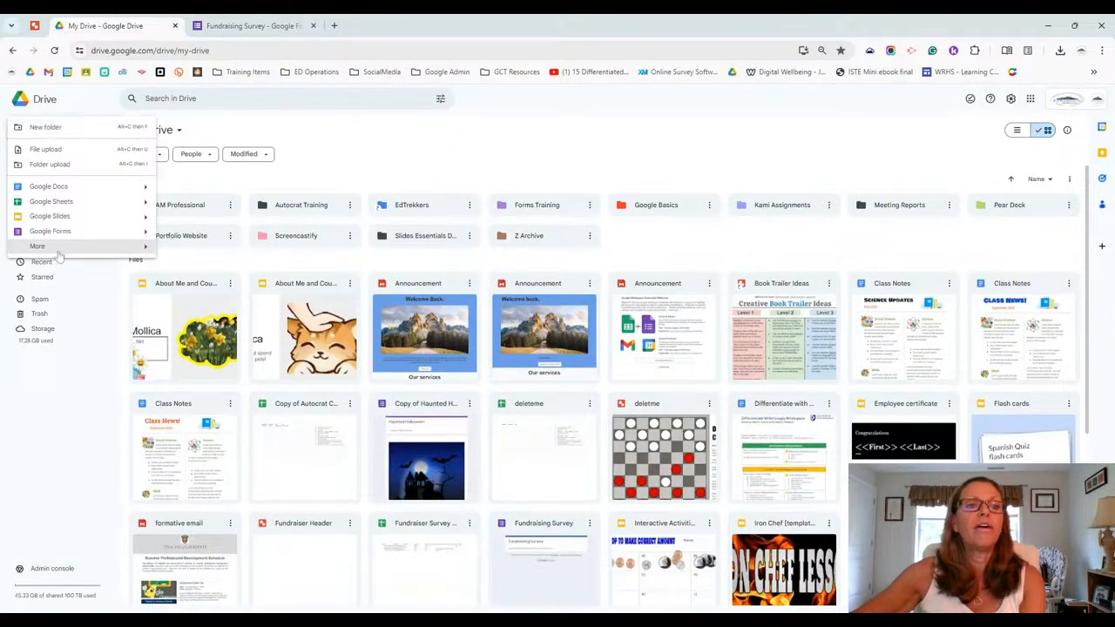
pyautogui.moveTo(59, 248)
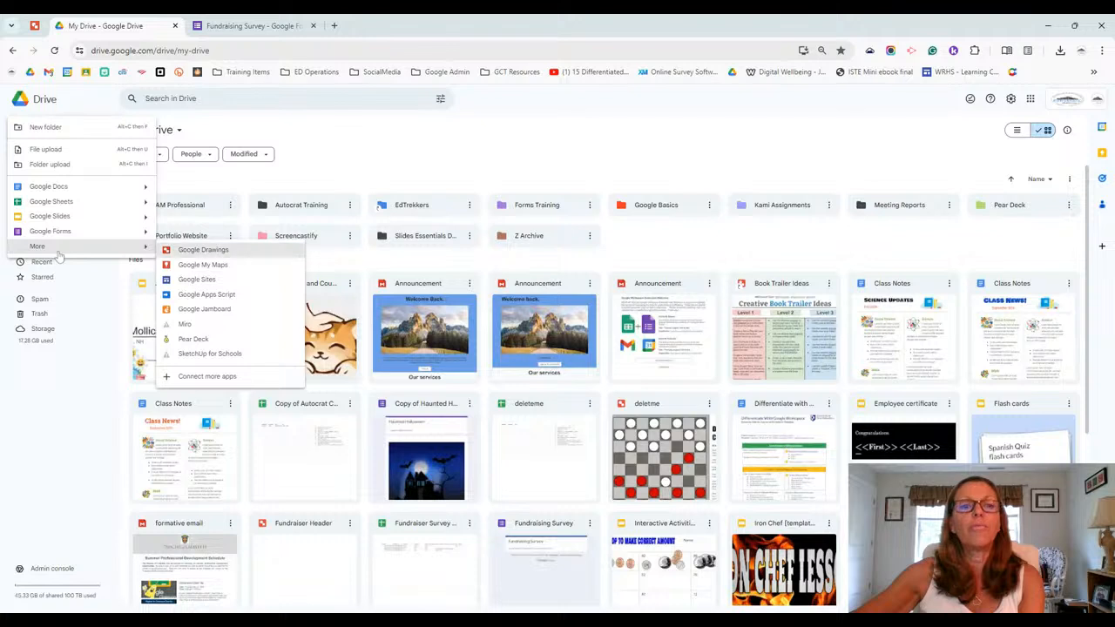
pyautogui.click(197, 251)
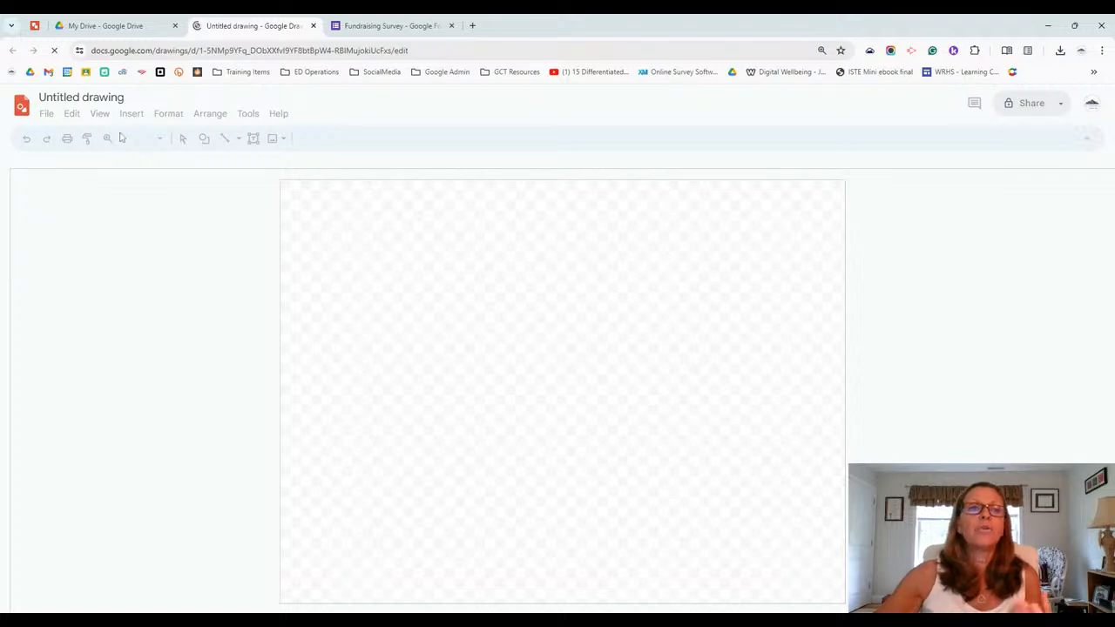
pyautogui.click(81, 96)
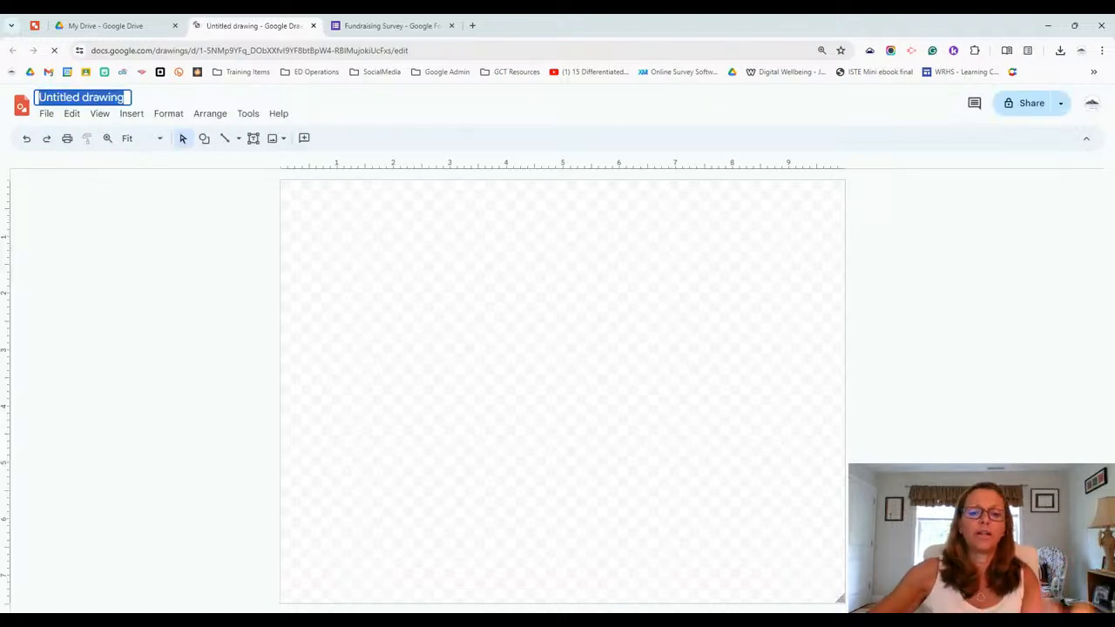
pyautogui.write('Forms He')
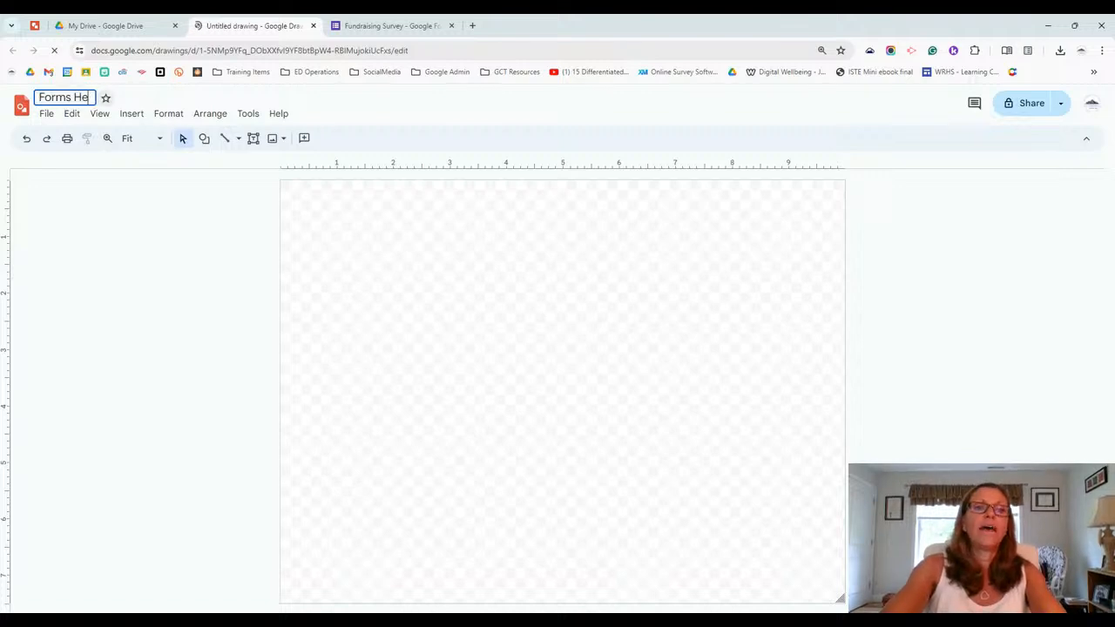
pyautogui.write('ader Template')
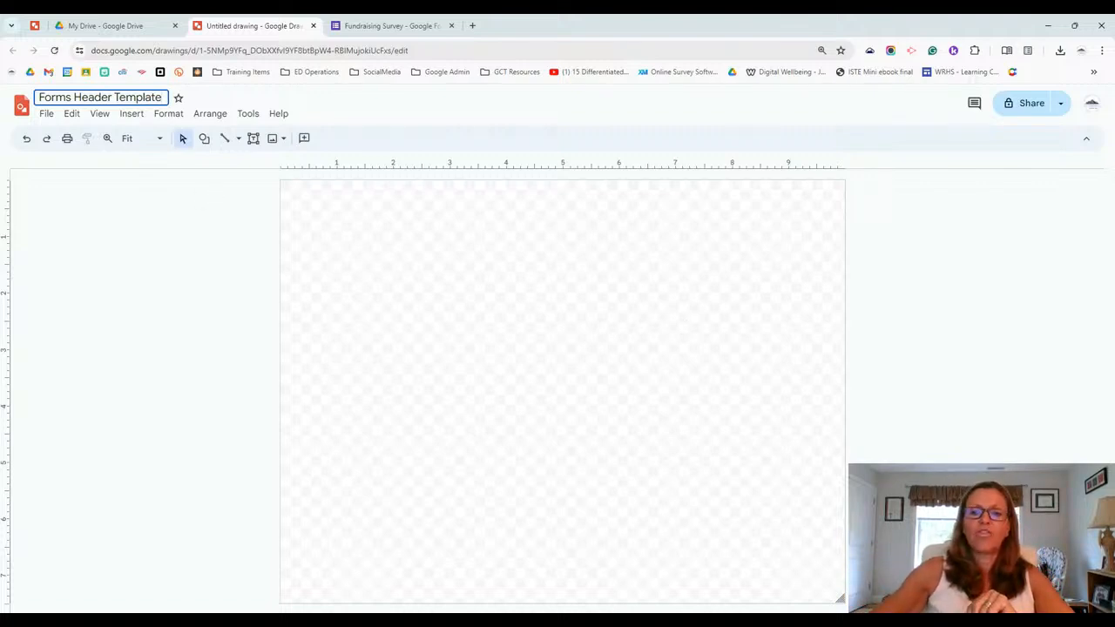
# Step: Shorten the canvas to a wide strip of about 10 × 2.8 inches and switch the custom page size units to pixels
pyautogui.moveTo(841, 599); pyautogui.dragTo(844, 337)
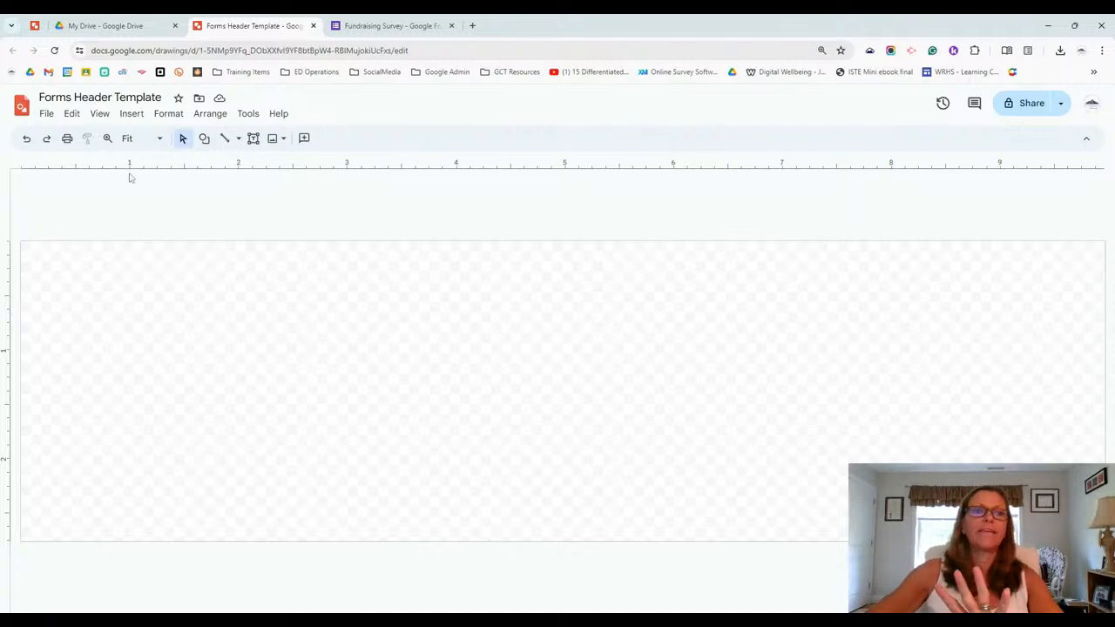
pyautogui.click(46, 114)
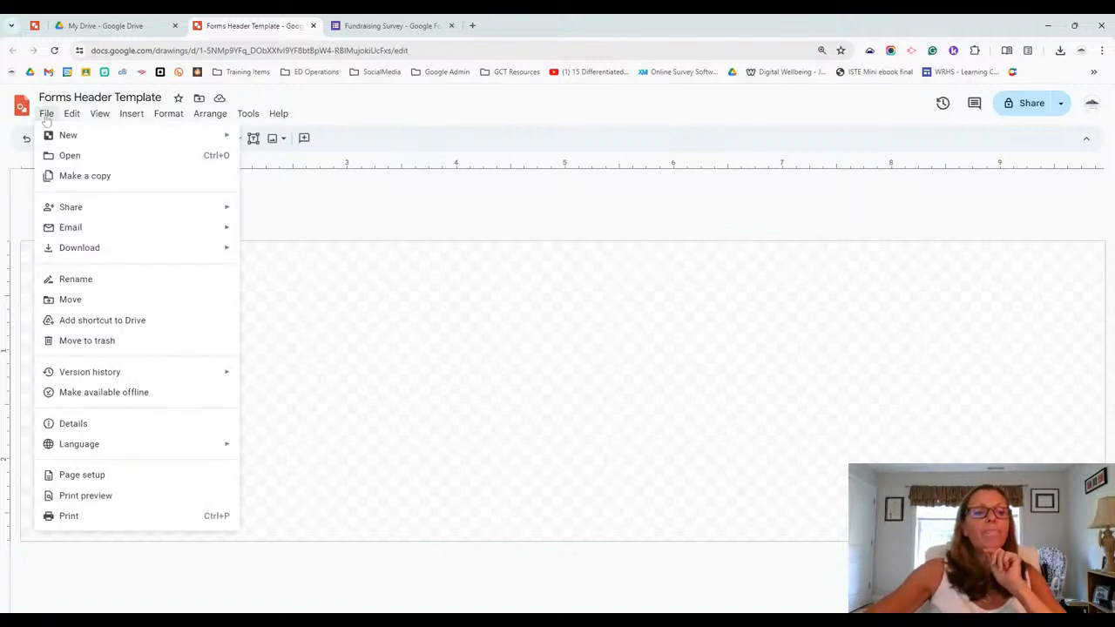
pyautogui.click(130, 480)
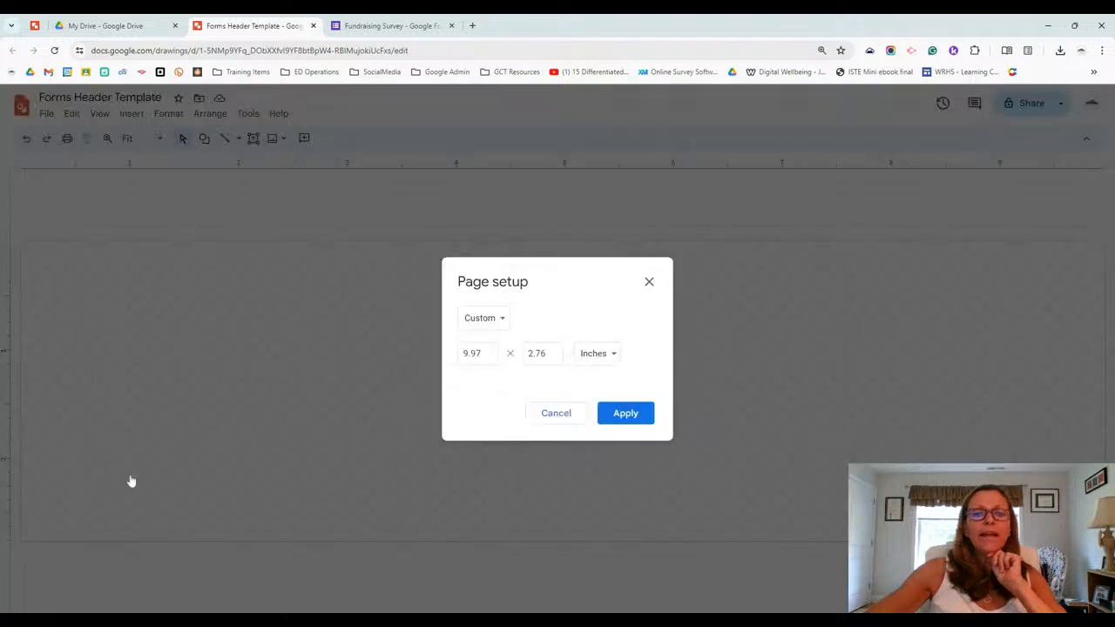
pyautogui.click(501, 320)
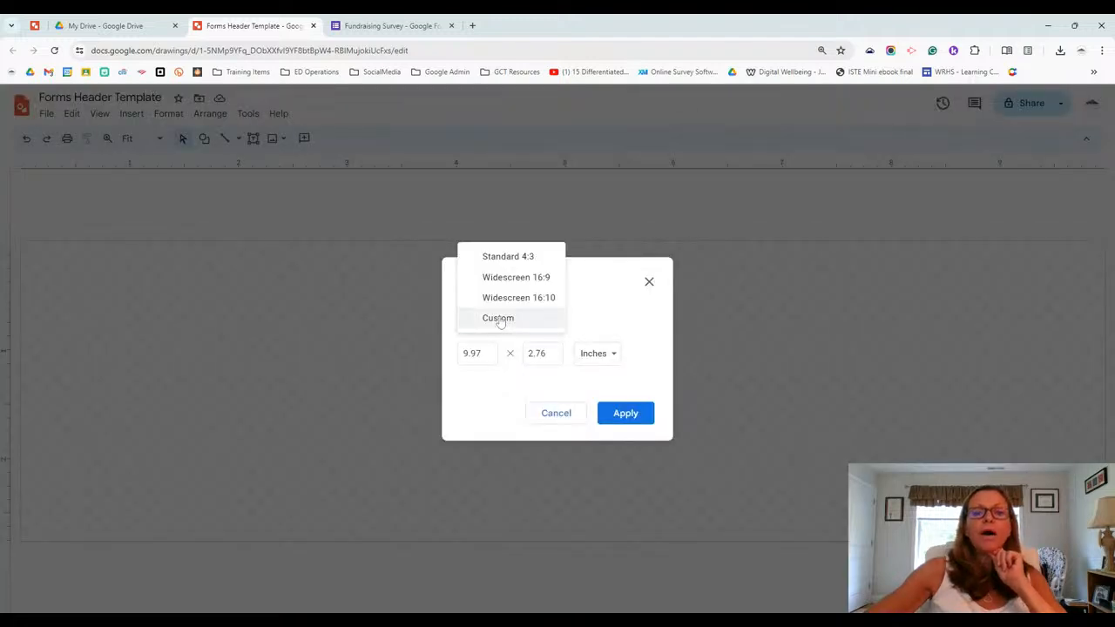
pyautogui.click(501, 320)
pyautogui.click(590, 354)
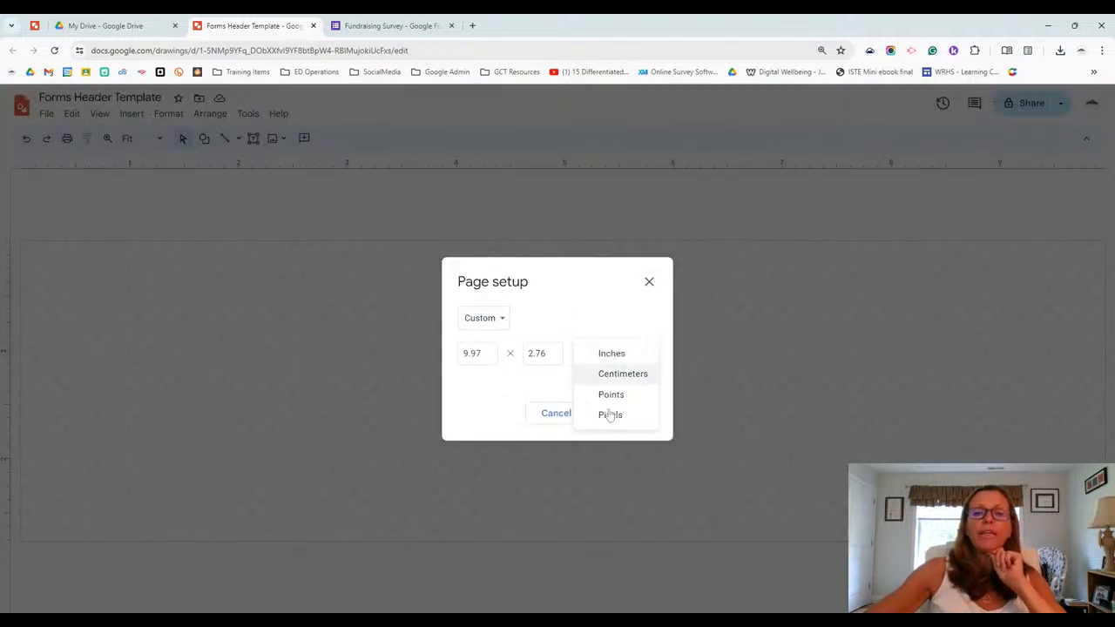
pyautogui.click(610, 414)
# Step: Set the custom page size to 1600 × 400 pixels and apply it
pyautogui.click(478, 353)
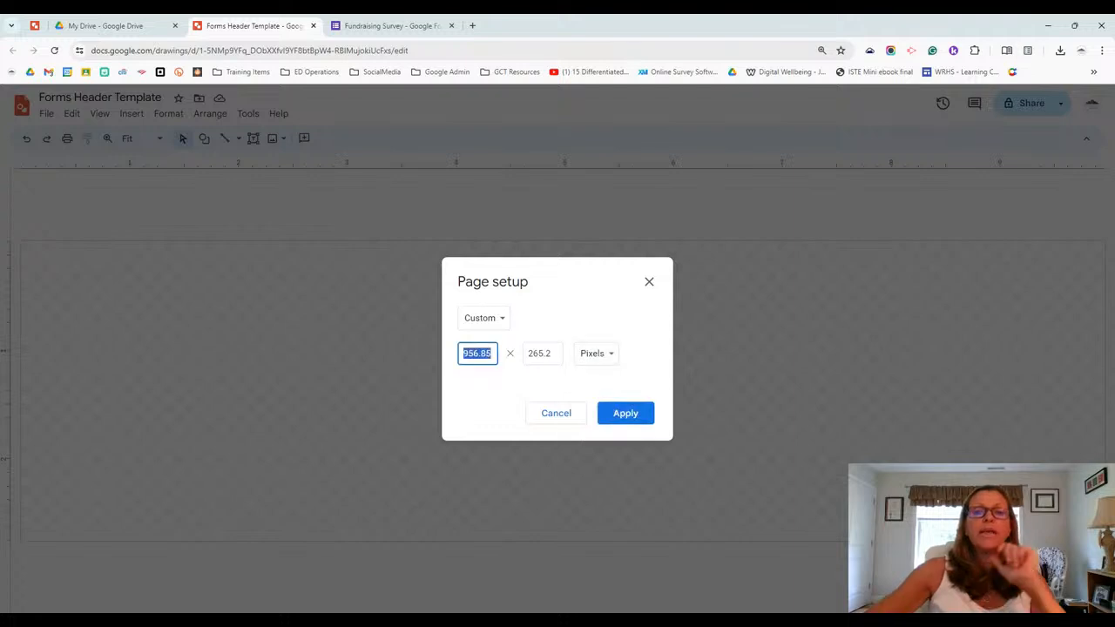
pyautogui.click(479, 384)
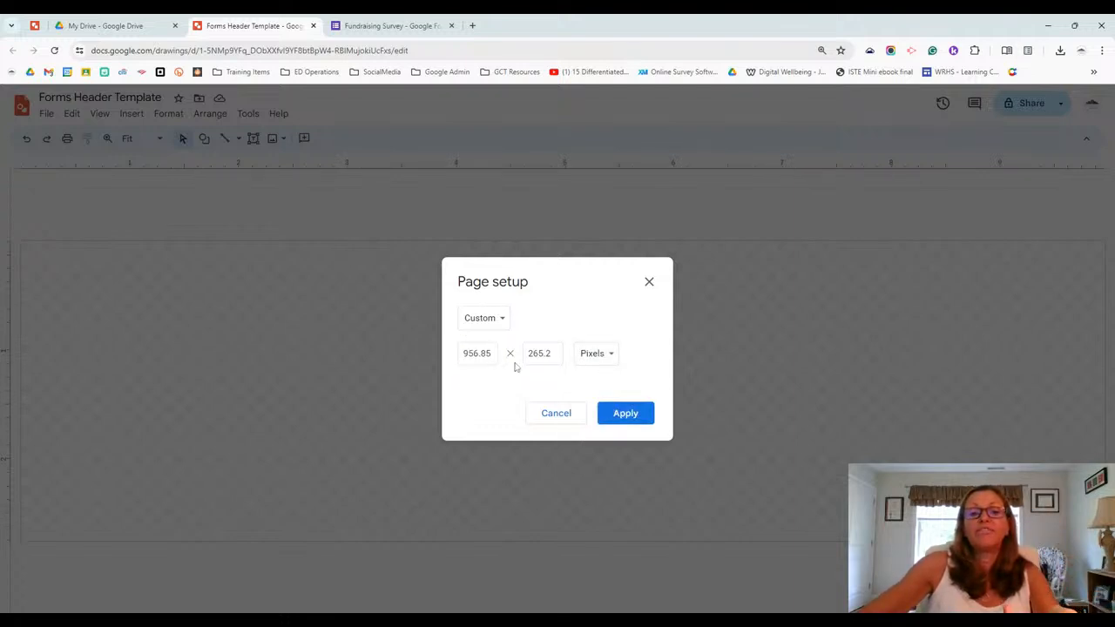
pyautogui.click(477, 352)
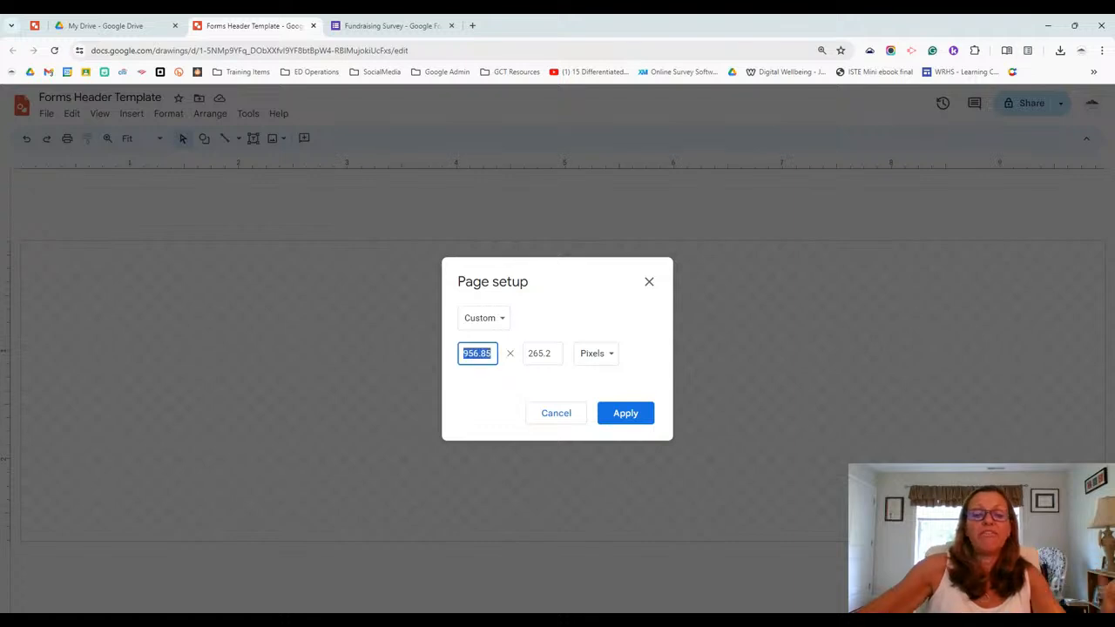
pyautogui.write('1600')
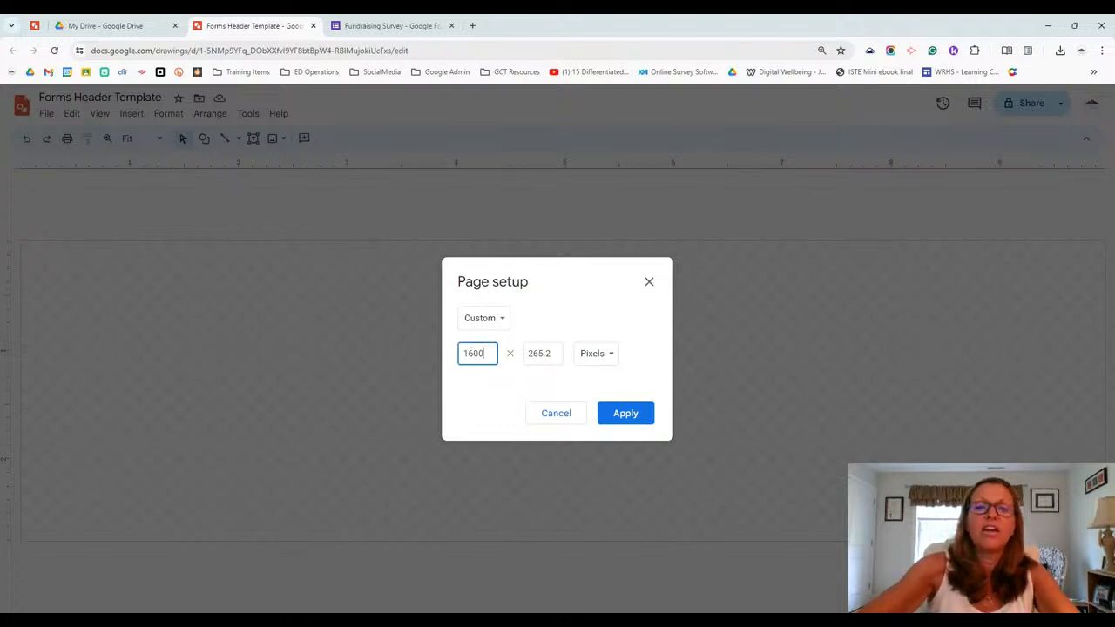
pyautogui.press('Tab')
pyautogui.write('400')
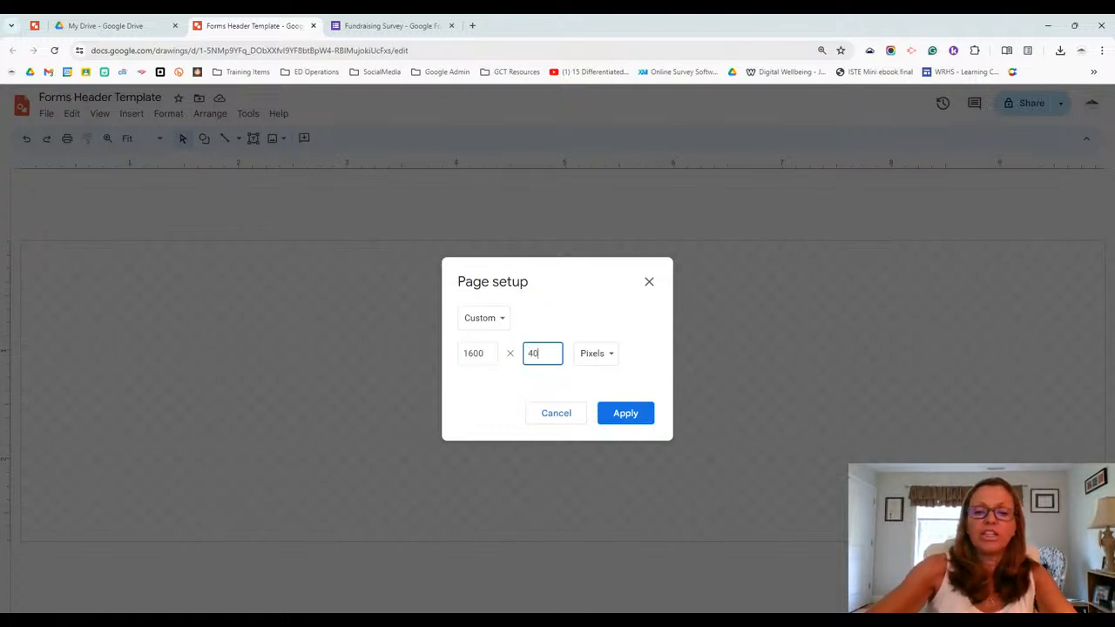
pyautogui.click(632, 411)
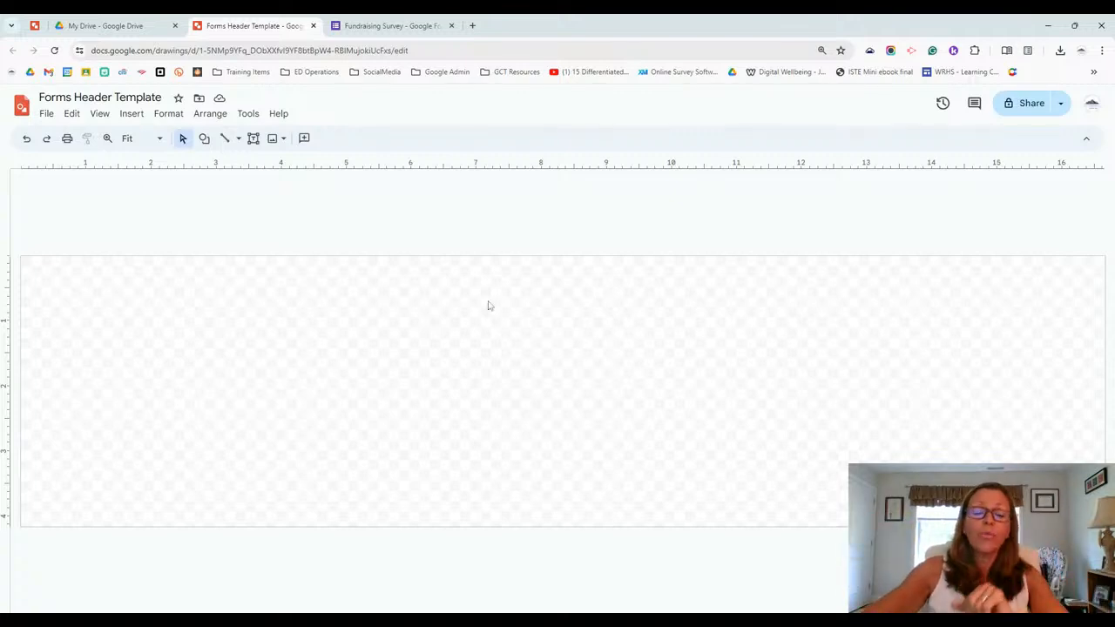
# Step: Insert the handprint tree image into the drawing
pyautogui.click(131, 116)
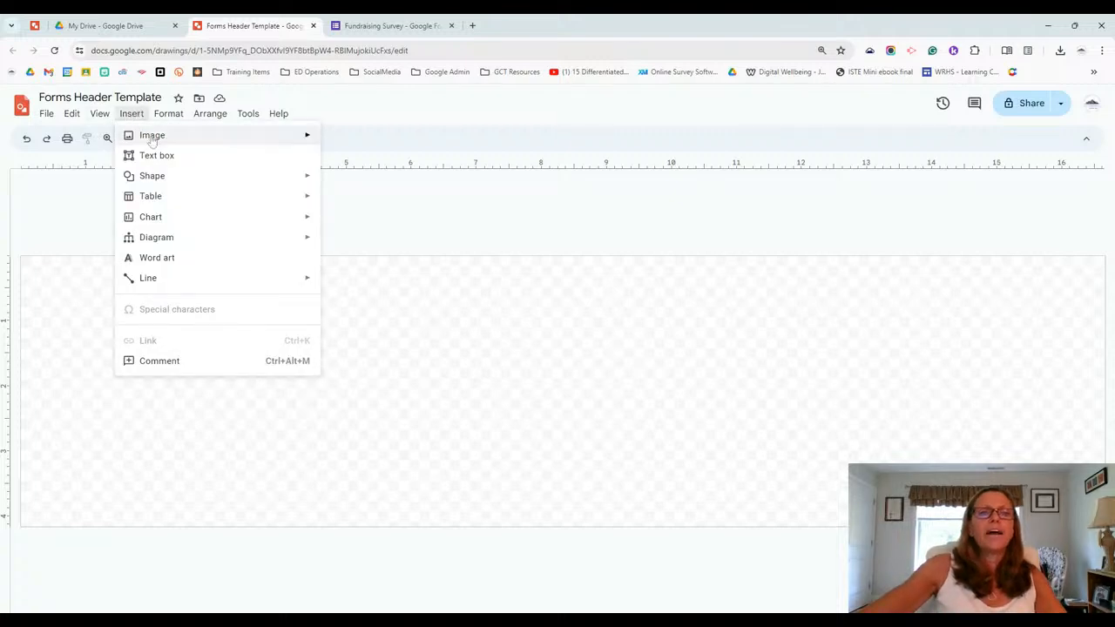
pyautogui.moveTo(143, 135)
pyautogui.click(403, 141)
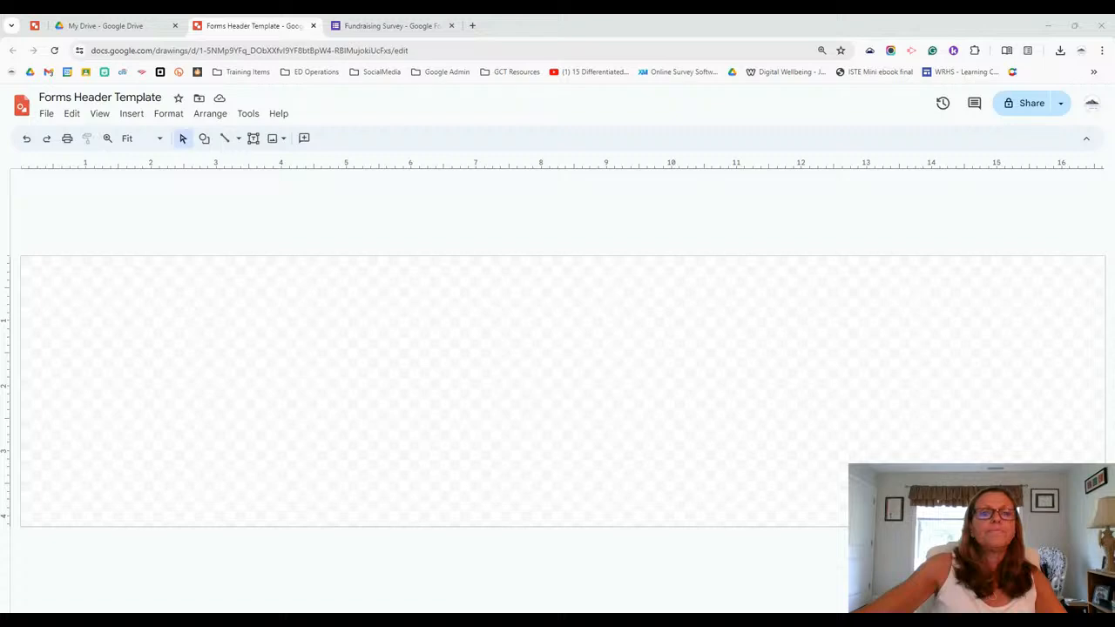
pyautogui.click(688, 399)
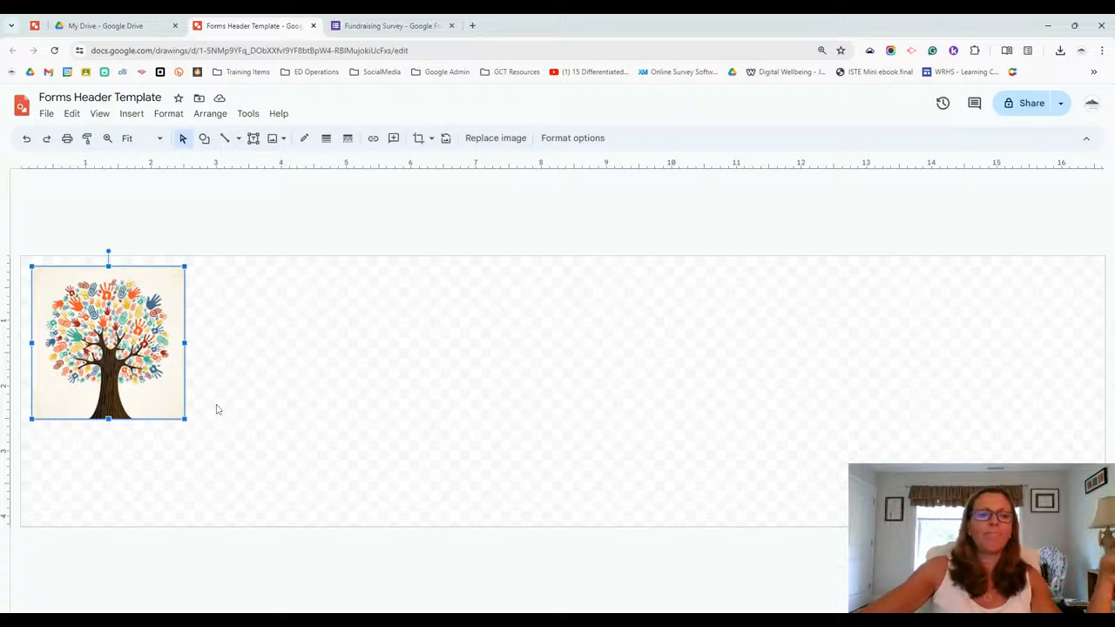
# Step: Enlarge the tree image to about 4 inches square, nearly the canvas height, and place it in the middle of the canvas
pyautogui.moveTo(185, 419); pyautogui.dragTo(294, 496)
pyautogui.moveTo(225, 420); pyautogui.dragTo(608, 409)
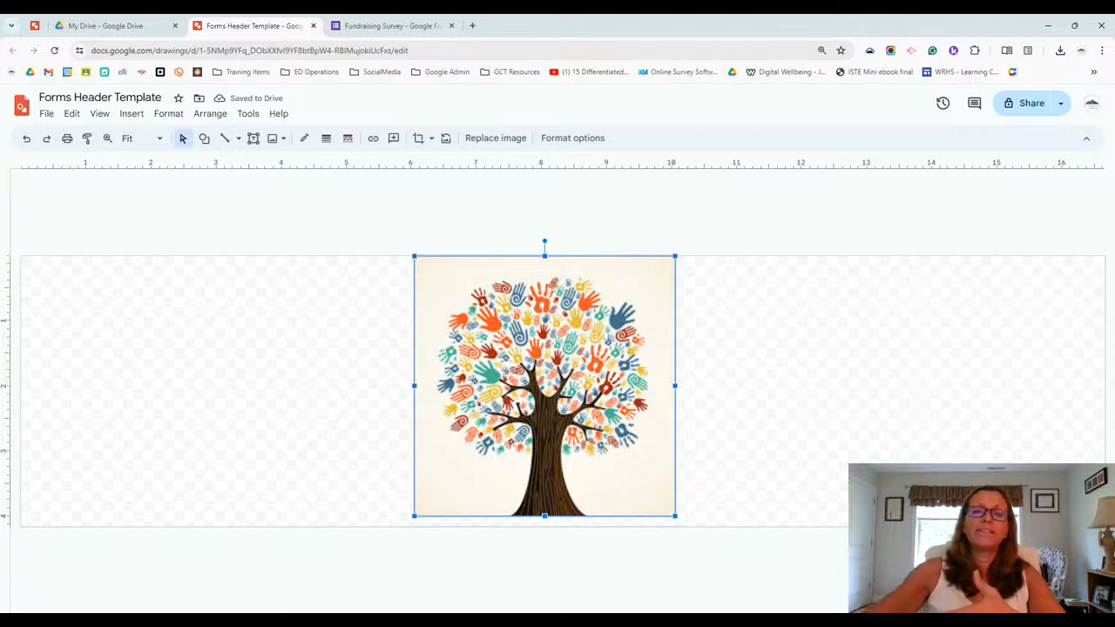
pyautogui.moveTo(648, 324); pyautogui.dragTo(649, 329)
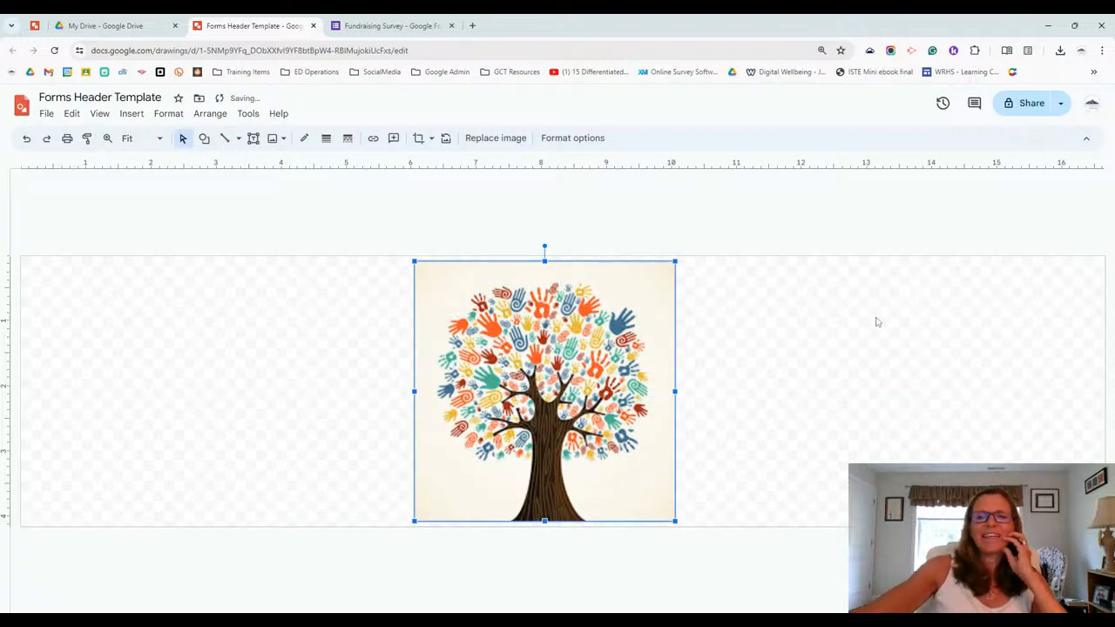
pyautogui.click(852, 372)
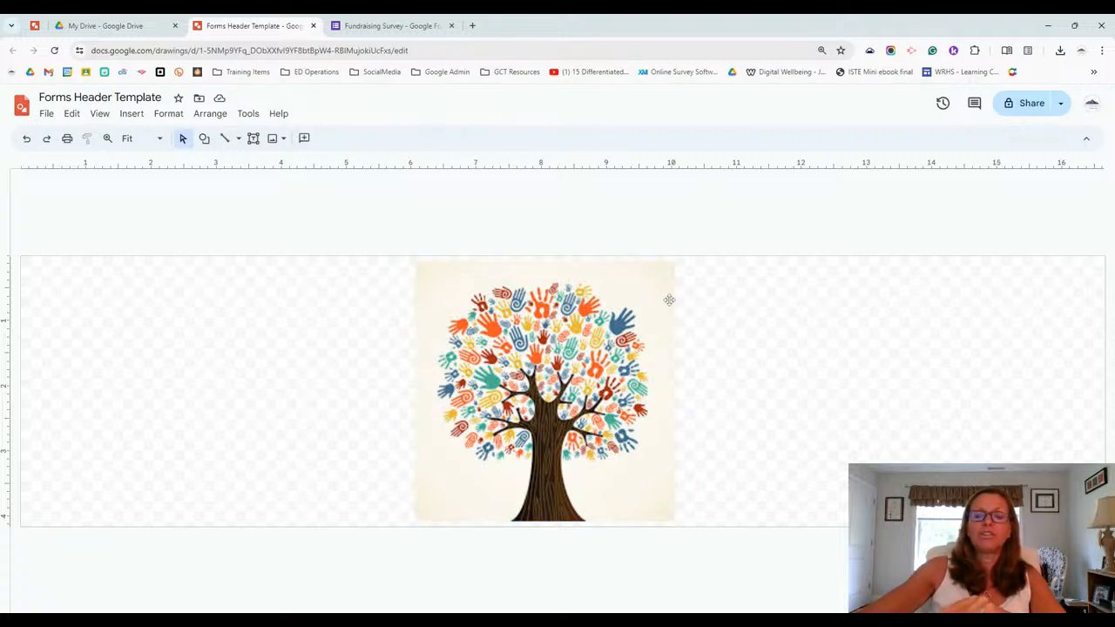
# Step: Fill the drawing's background with the cream color sampled from the tree image's background
pyautogui.rightClick(722, 315)
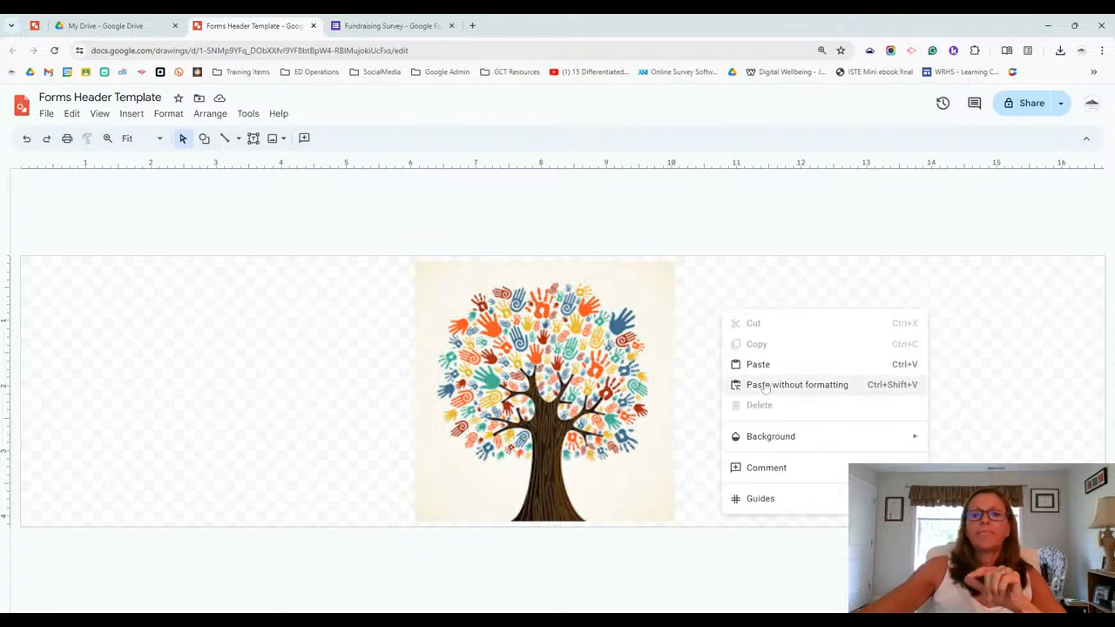
pyautogui.moveTo(767, 435)
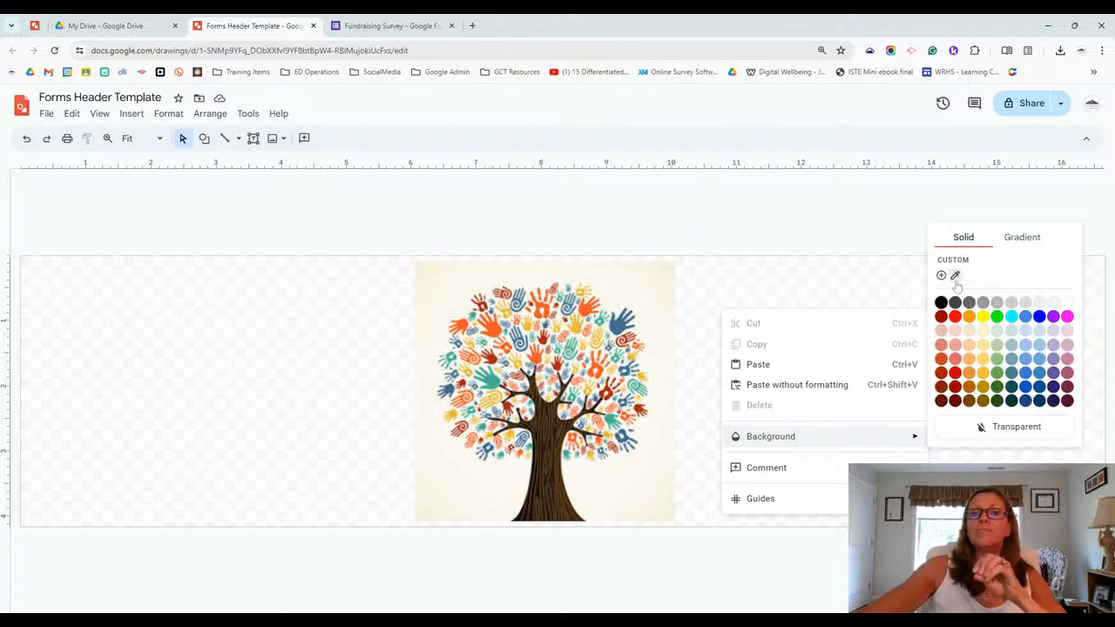
pyautogui.click(956, 279)
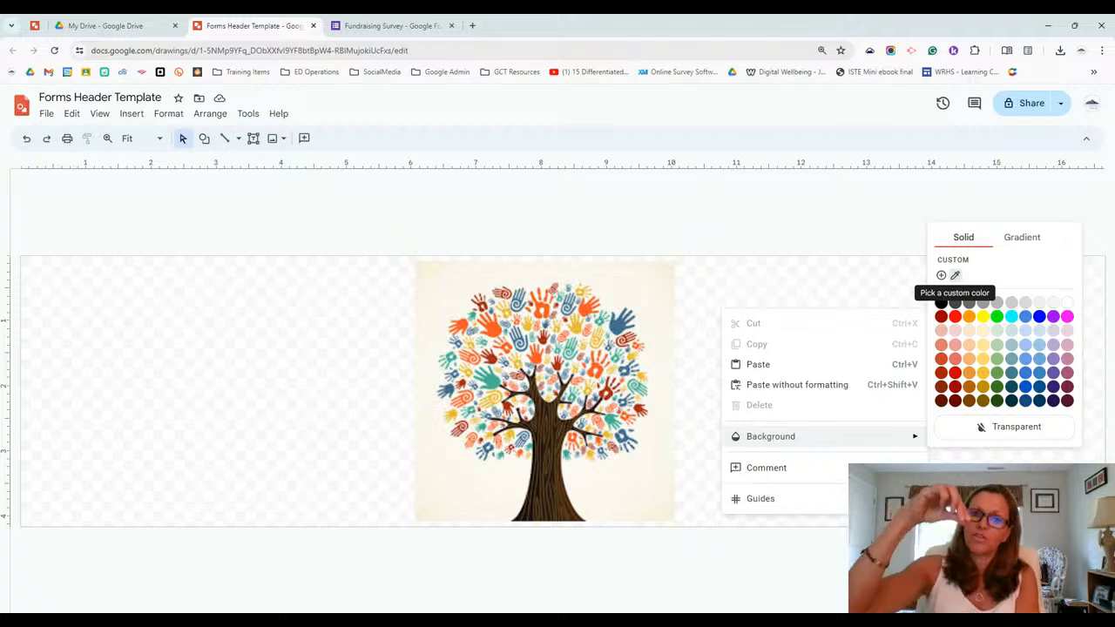
pyautogui.click(956, 285)
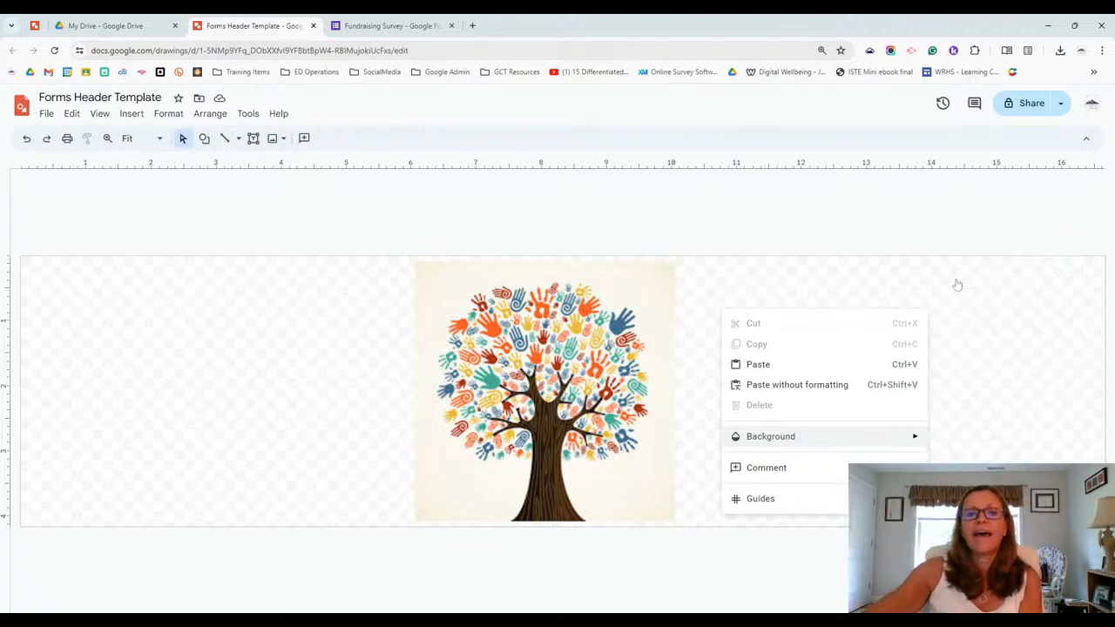
pyautogui.click(648, 293)
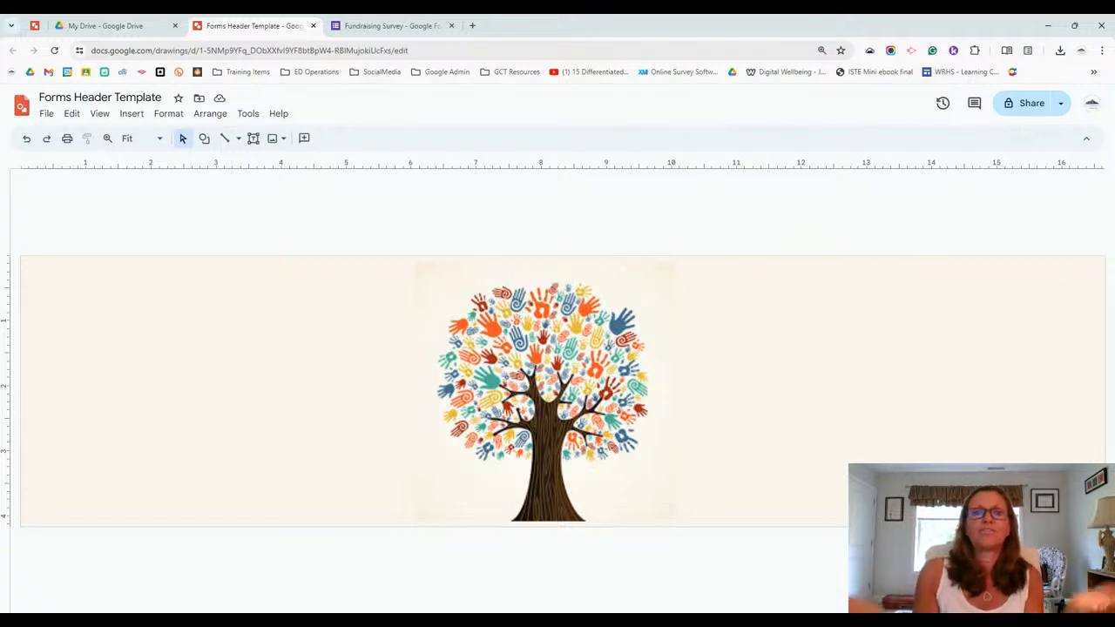
# Step: Insert word art reading "Fundraiser Event" into the drawing
pyautogui.click(131, 114)
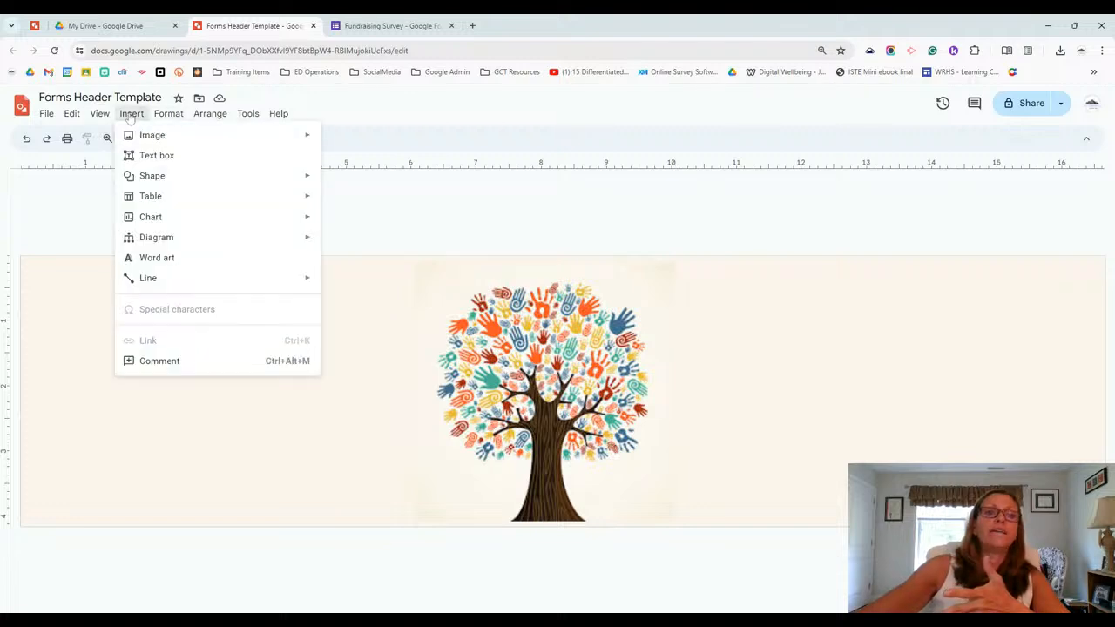
pyautogui.click(187, 259)
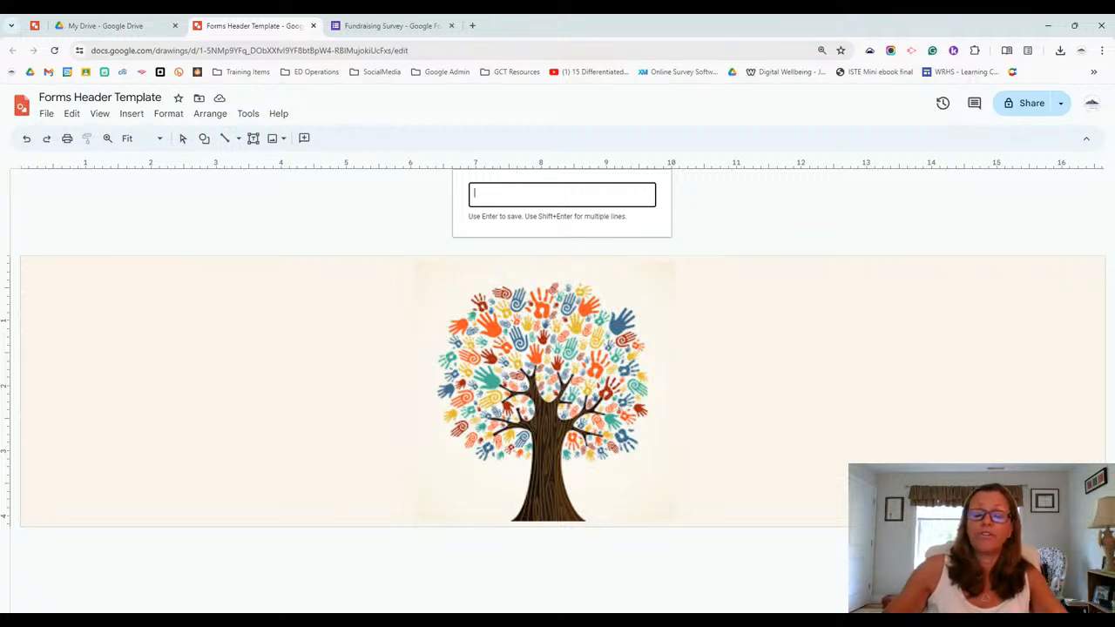
pyautogui.write('Fun')
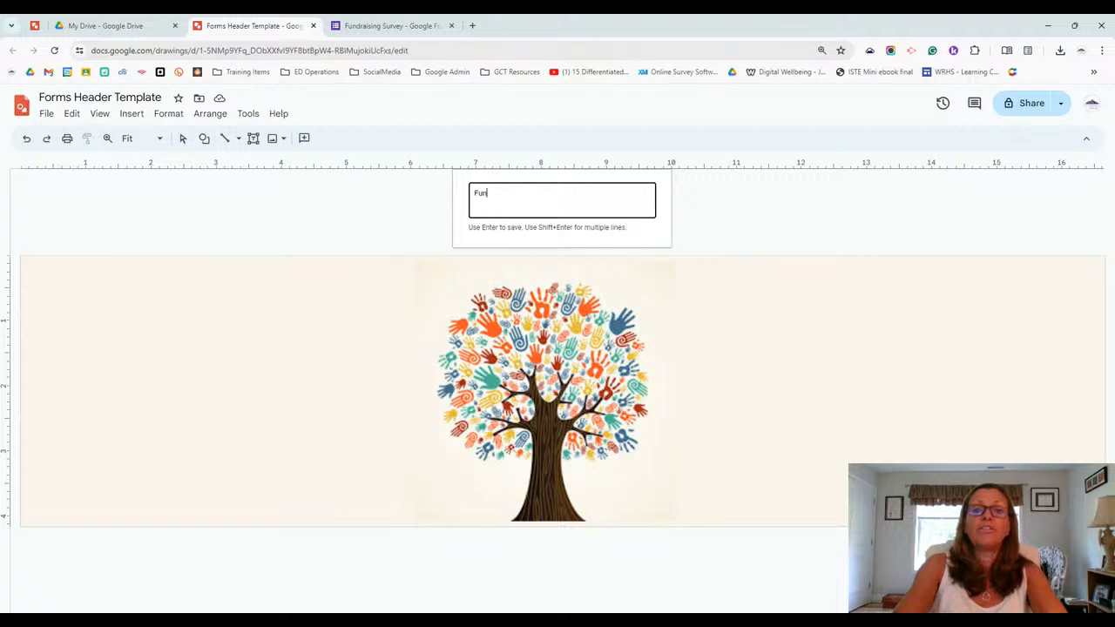
pyautogui.write('draiser')
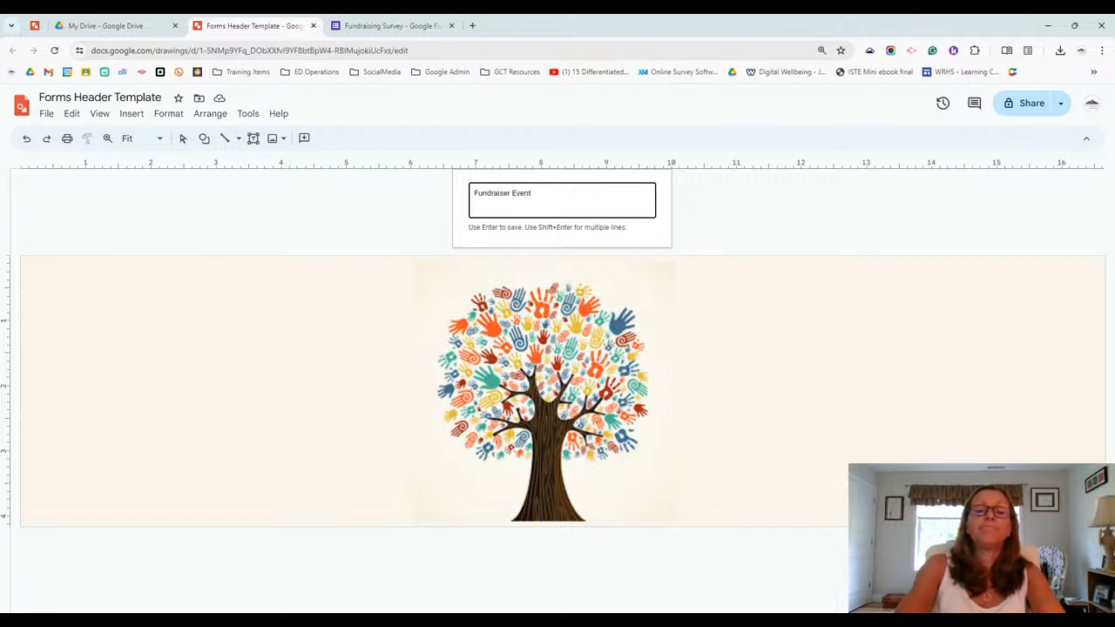
pyautogui.write(' Event')
pyautogui.press('Return')
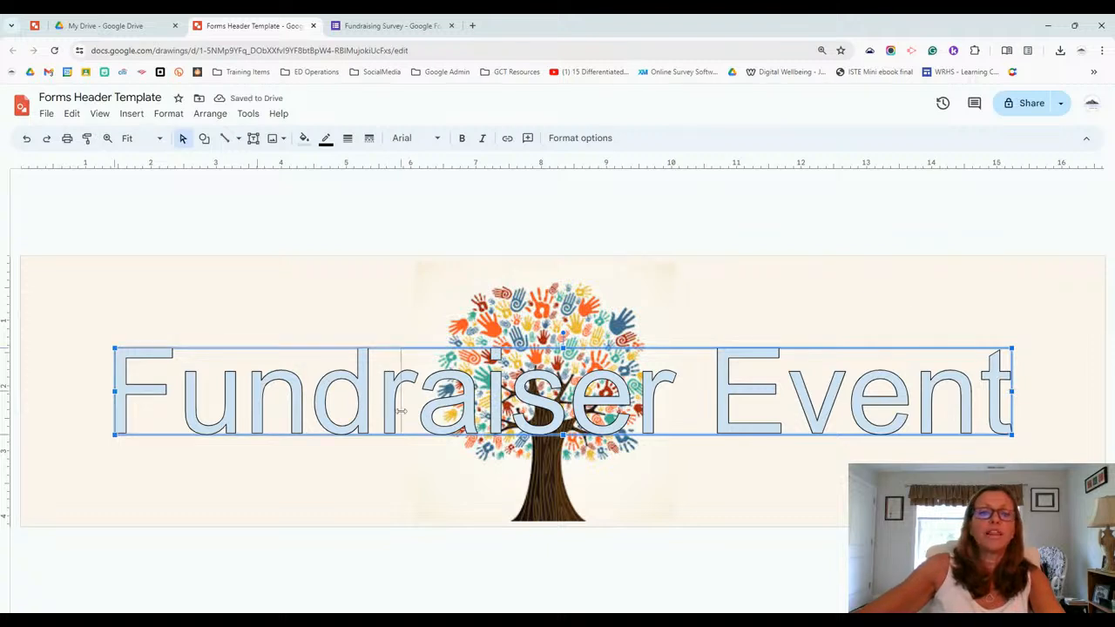
# Step: Shrink the word art to about 5.8 × 0.9 inches, set it in the Bowlby font, and place it left of the tree at mid-height
pyautogui.moveTo(401, 410); pyautogui.dragTo(402, 409)
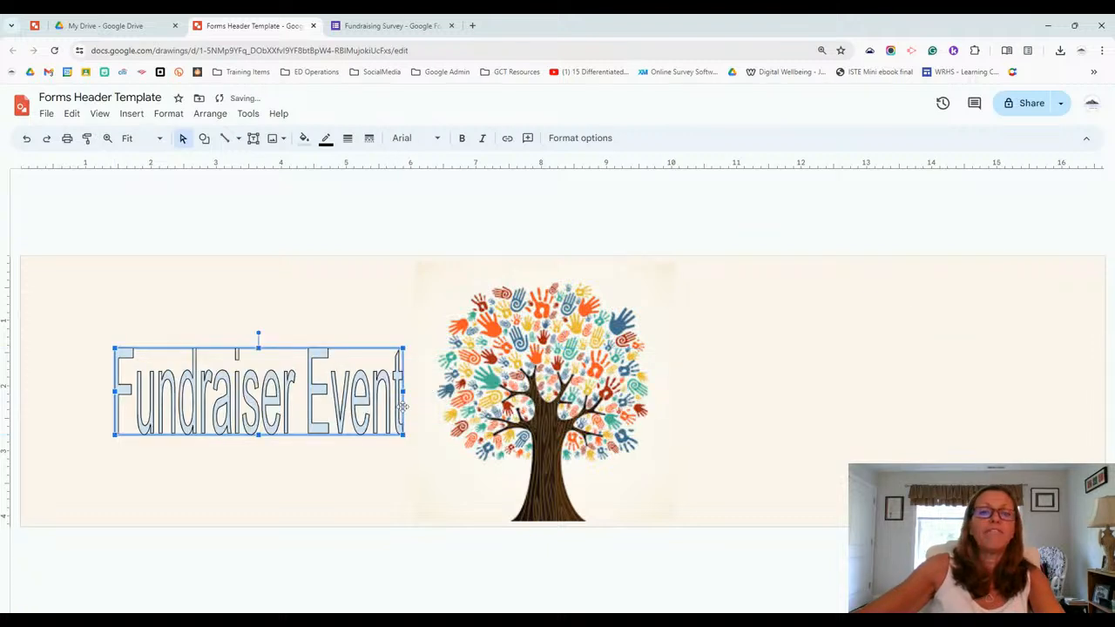
pyautogui.click(401, 139)
pyautogui.click(438, 233)
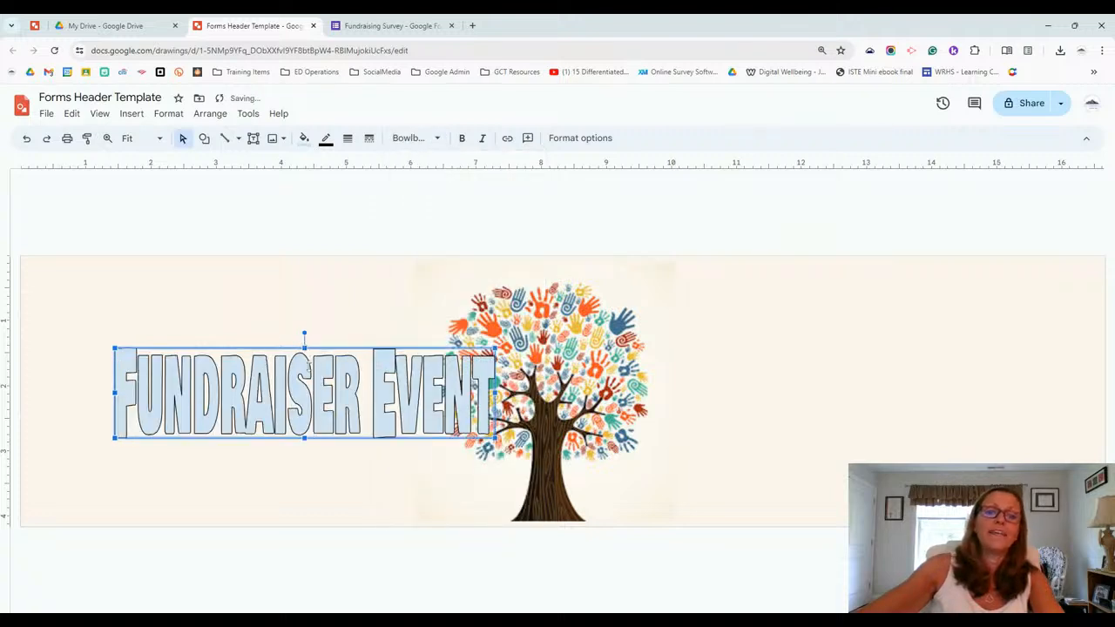
pyautogui.moveTo(310, 414); pyautogui.dragTo(227, 318)
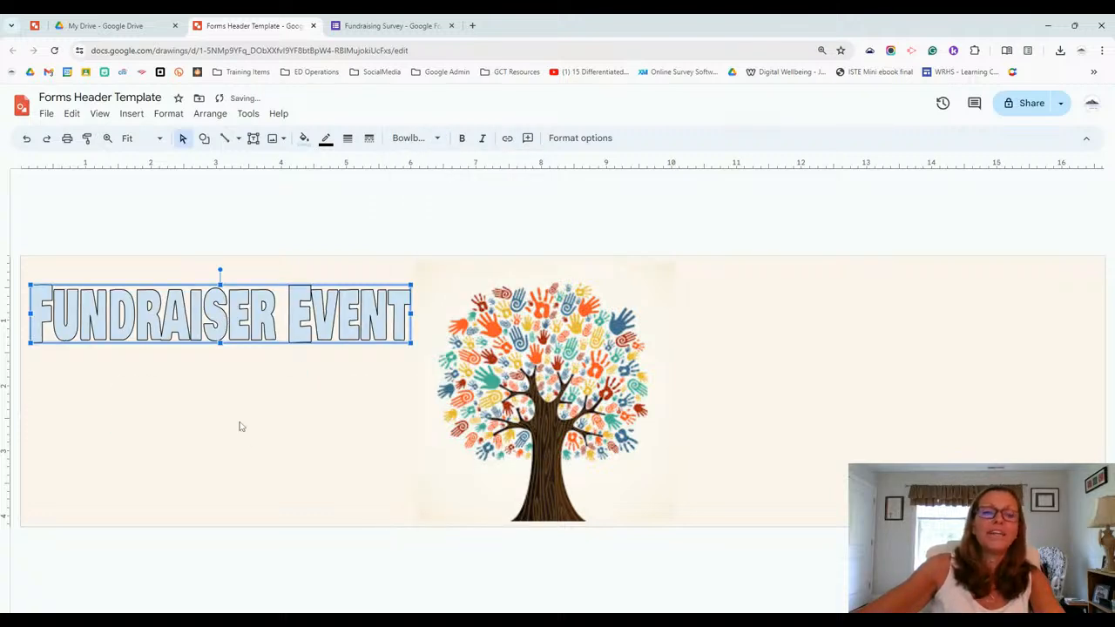
pyautogui.moveTo(314, 322); pyautogui.dragTo(374, 373)
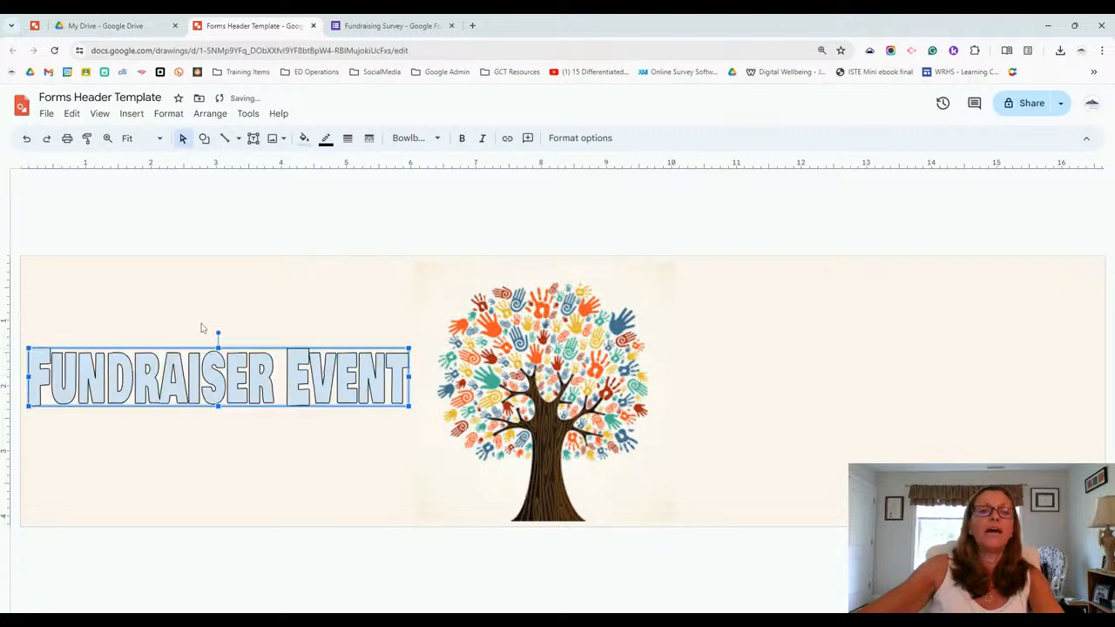
# Step: Duplicate the "Fundraiser Event" word art, move the copy to the upper area right of the tree, and change its text to "Donate Time!"
pyautogui.moveTo(226, 348); pyautogui.dragTo(238, 358)
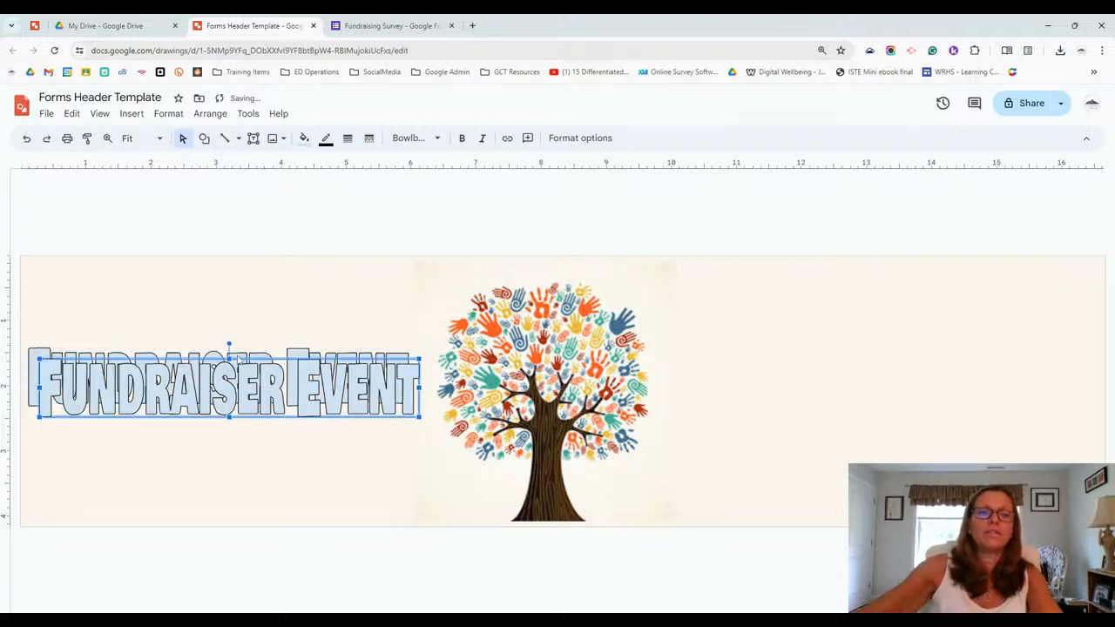
pyautogui.moveTo(277, 398); pyautogui.dragTo(931, 319)
pyautogui.doubleClick(931, 319)
pyautogui.write('D')
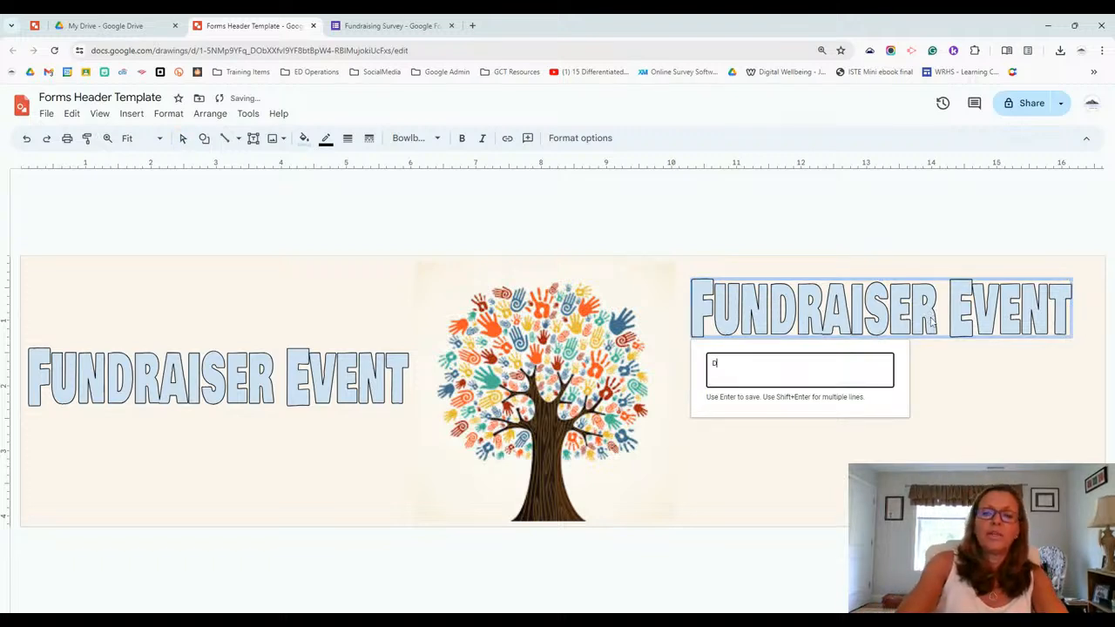
pyautogui.write('onate Time!')
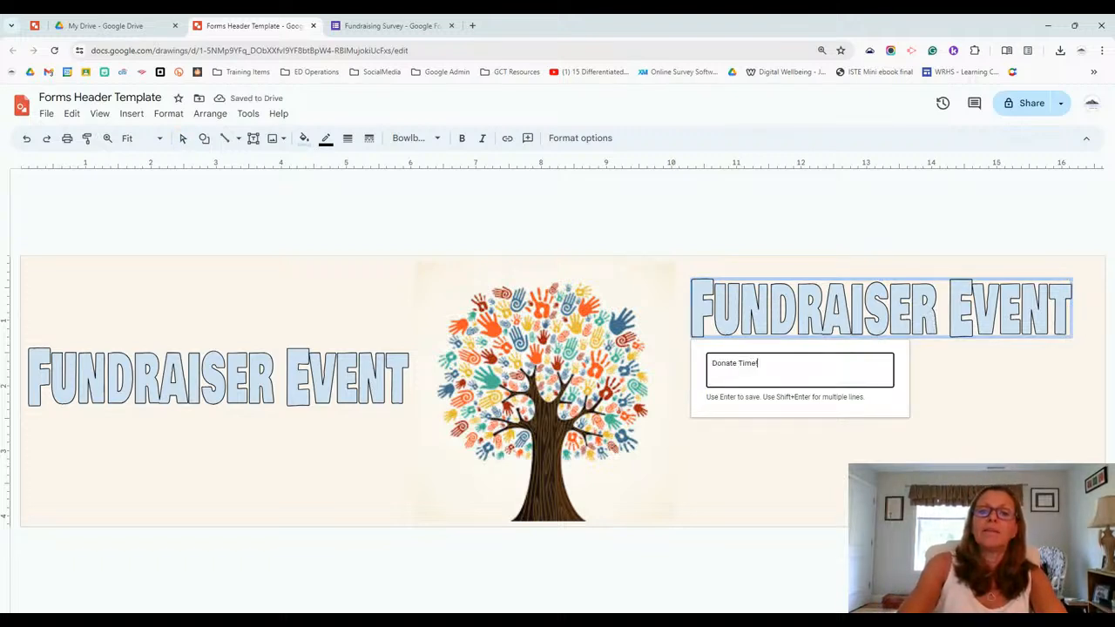
pyautogui.press('Return')
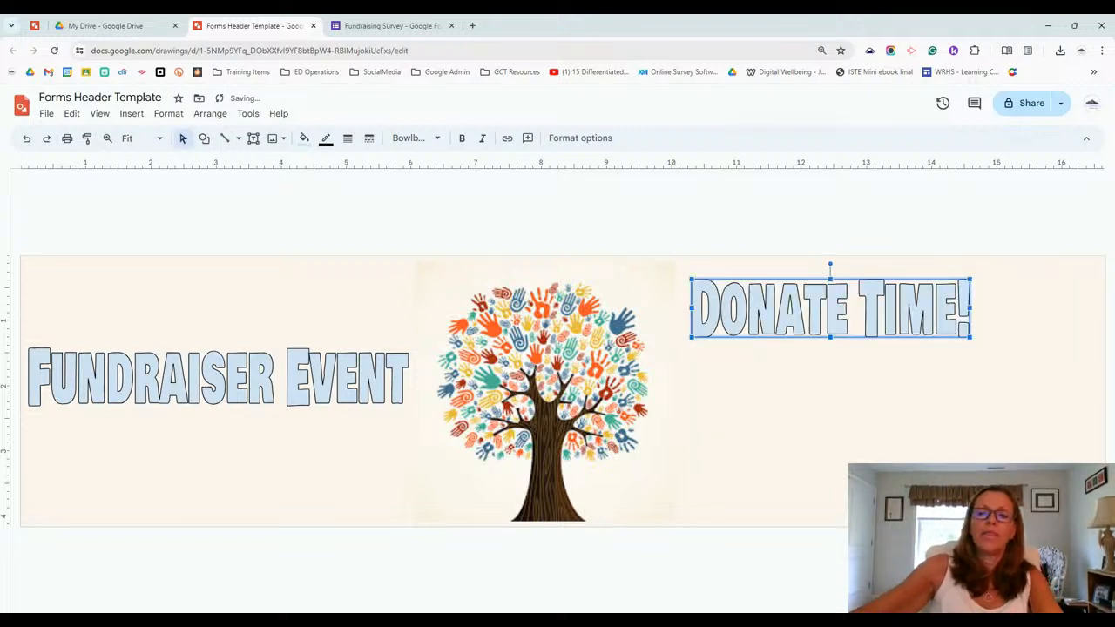
# Step: Paste another copy of the word art, place it below "Donate Time!", and change its text to "Donate Money!"
pyautogui.hotkey('ctrl', 'v')
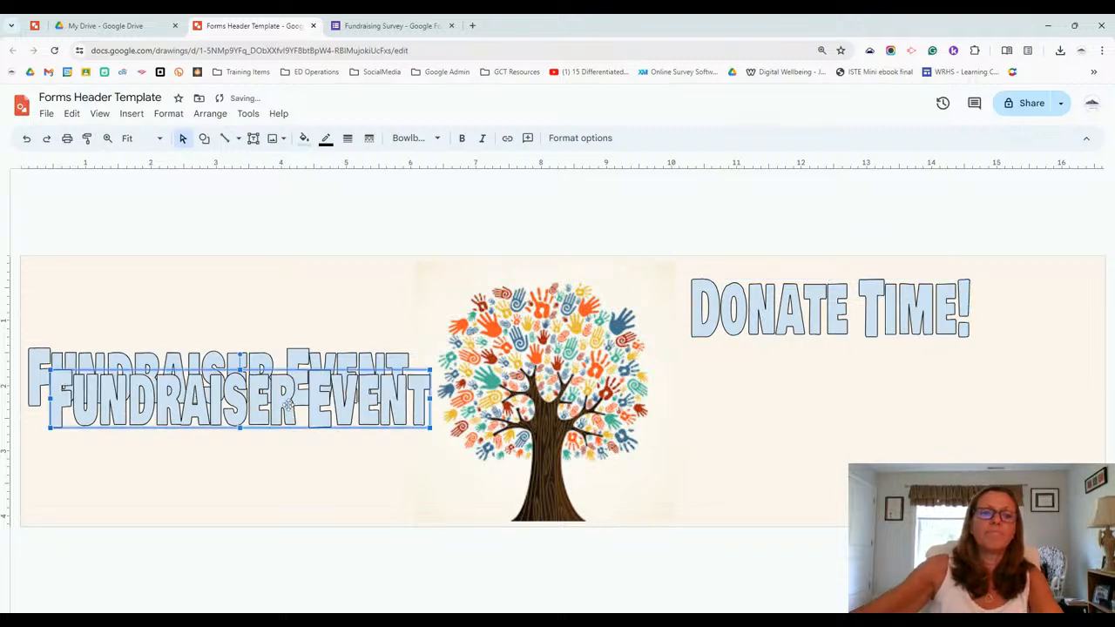
pyautogui.moveTo(290, 405); pyautogui.dragTo(910, 435)
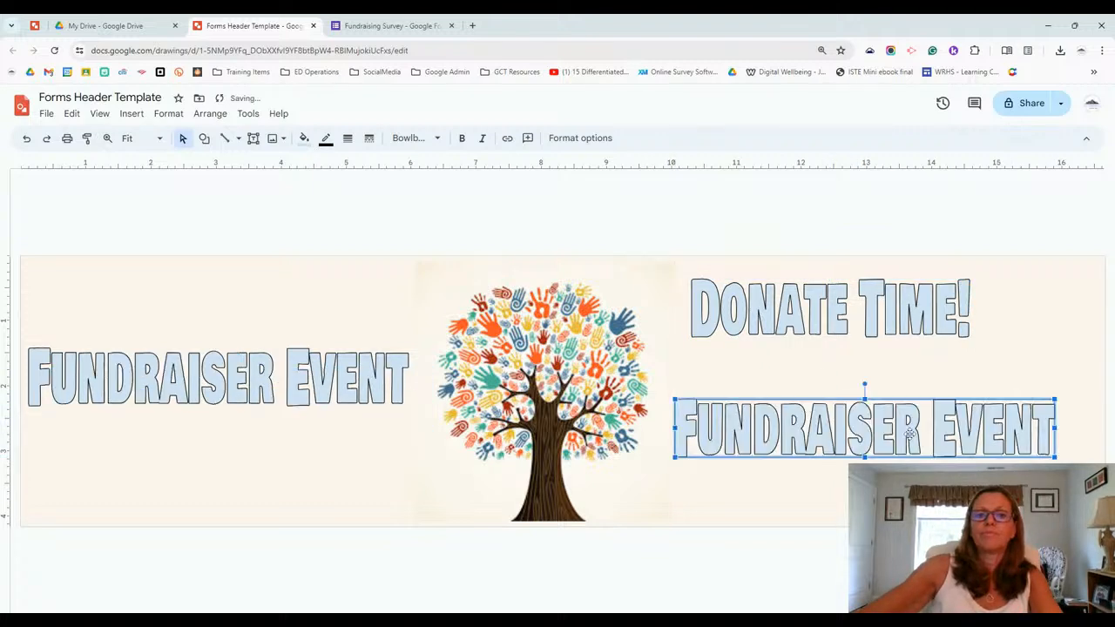
pyautogui.doubleClick(911, 435)
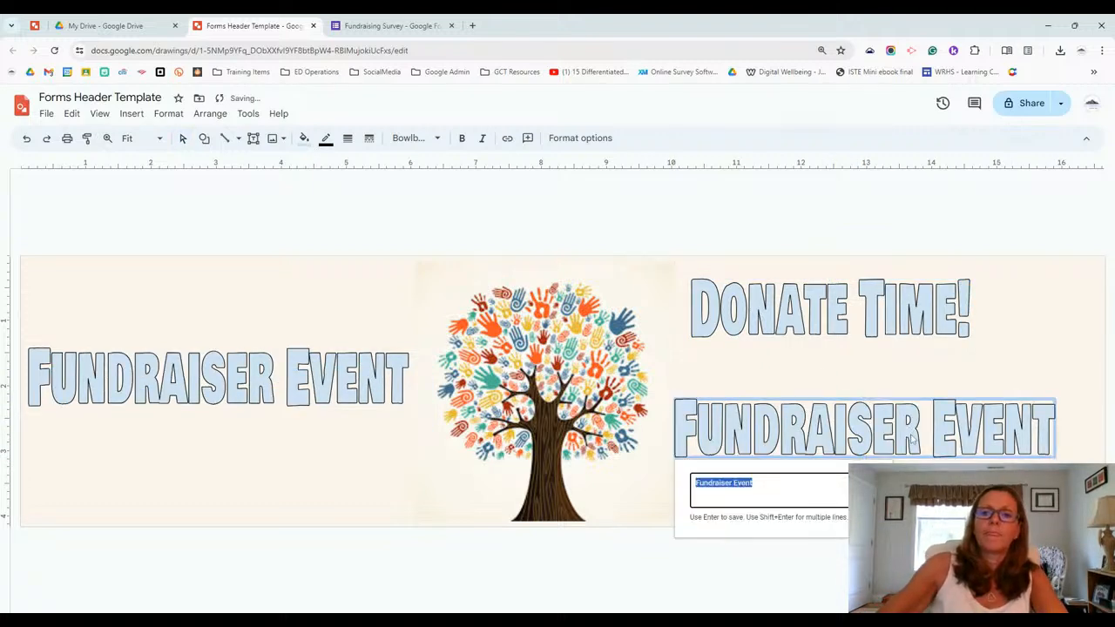
pyautogui.write('Donat')
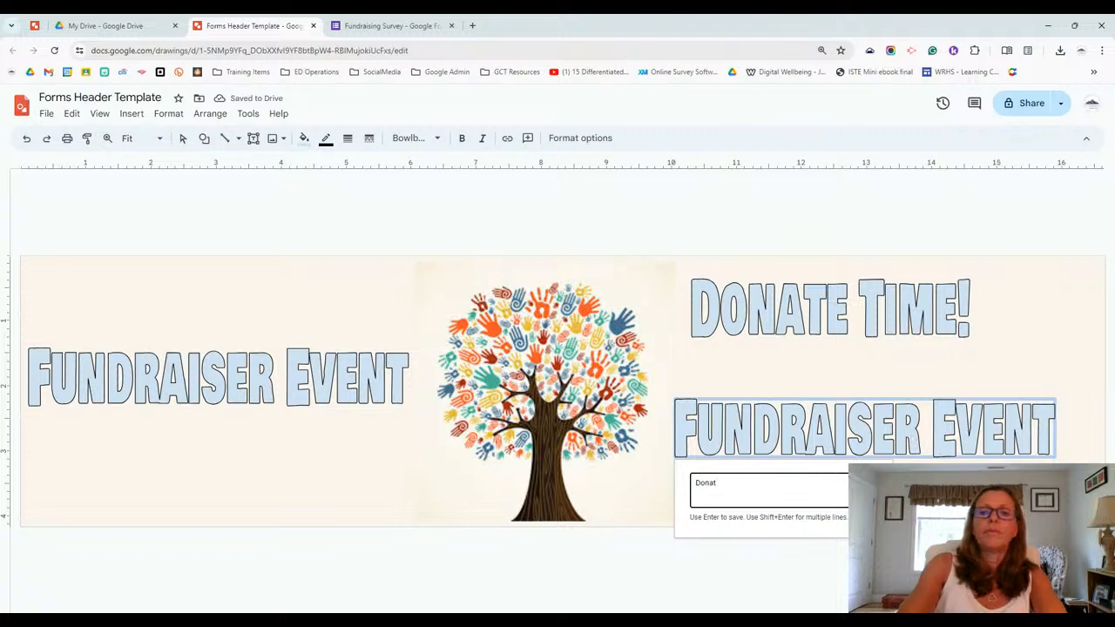
pyautogui.write('e Money!')
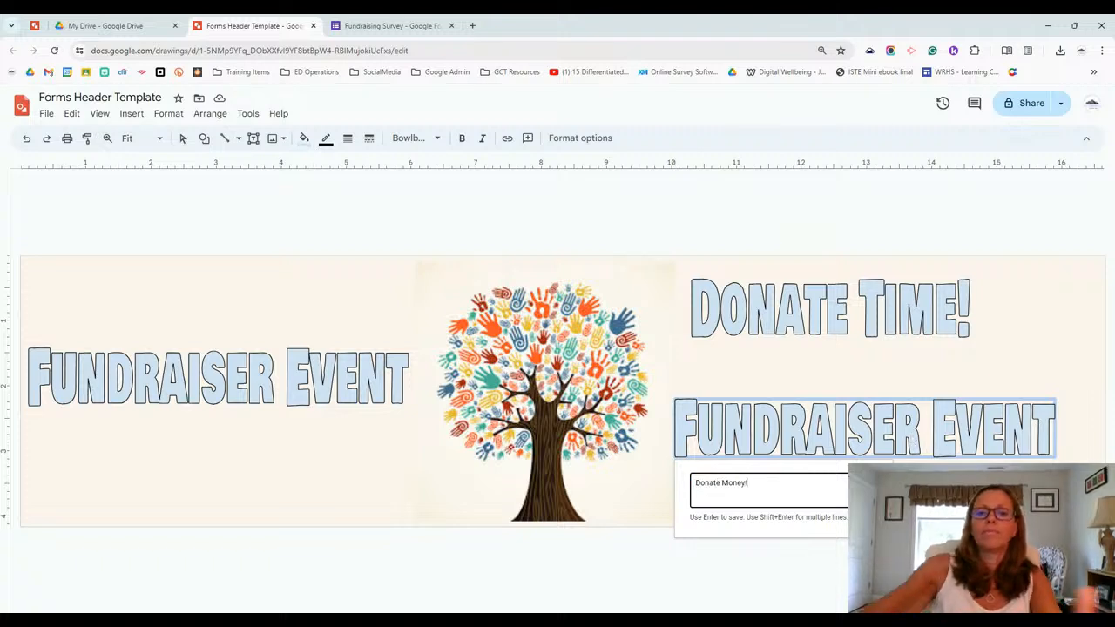
pyautogui.press('Return')
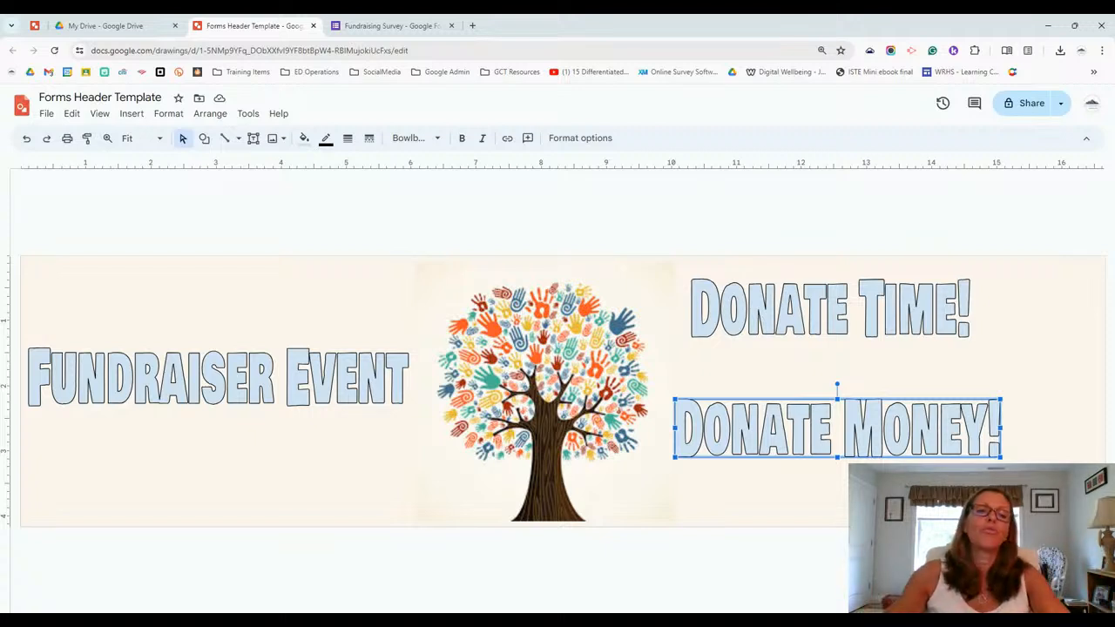
# Step: Download the finished drawing as a PNG image
pyautogui.click(47, 114)
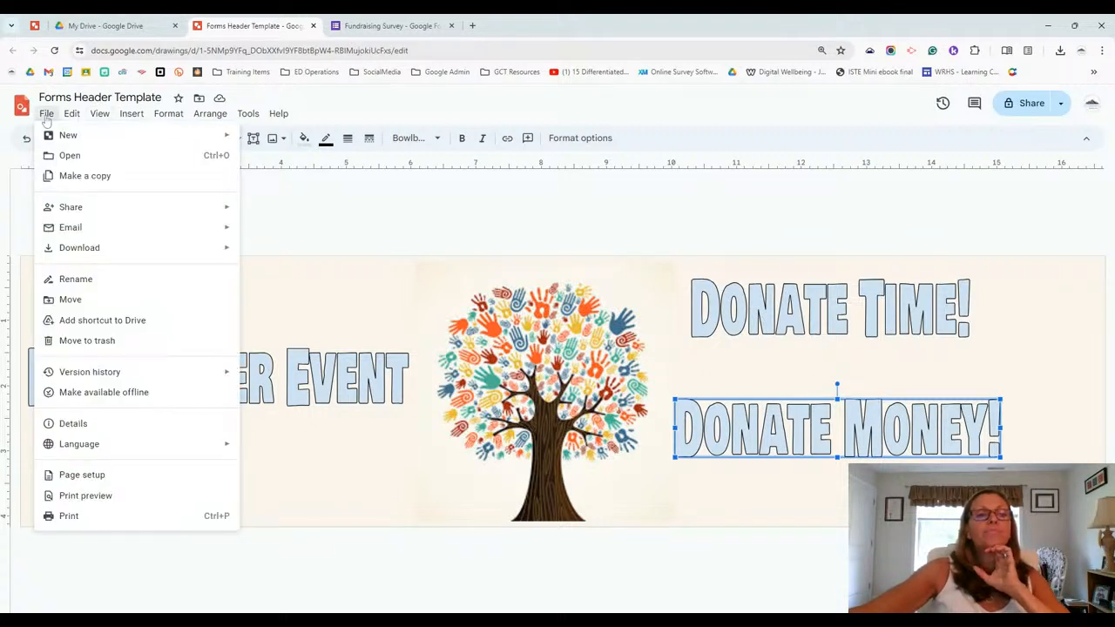
pyautogui.moveTo(140, 251)
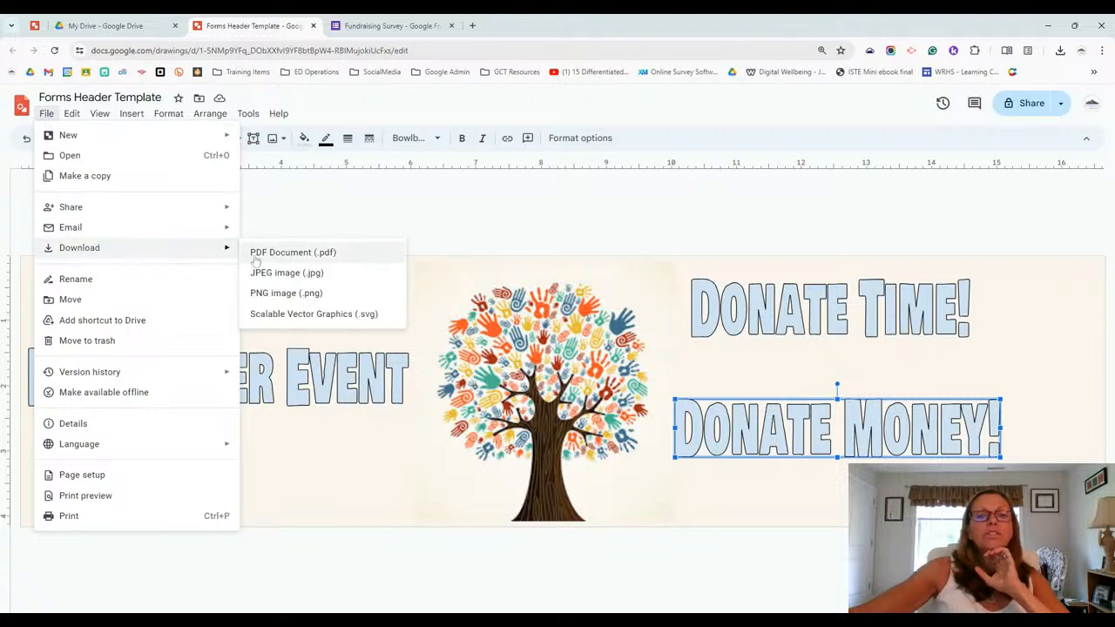
pyautogui.click(274, 293)
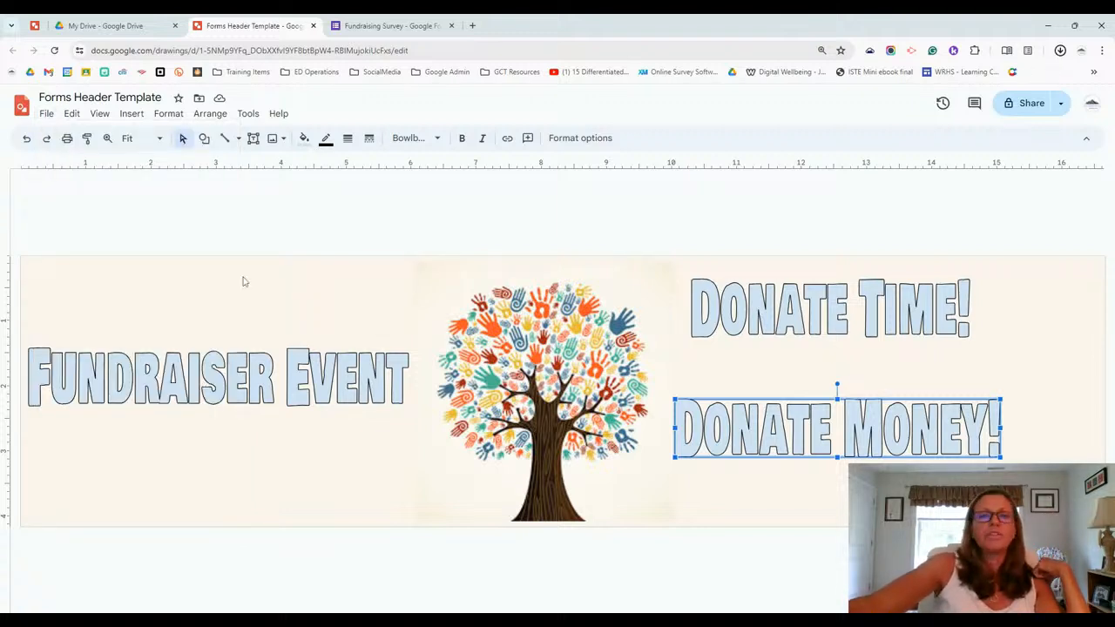
# Step: Switch to the Fundraising Survey in Google Forms and remove its current header image
pyautogui.click(399, 25)
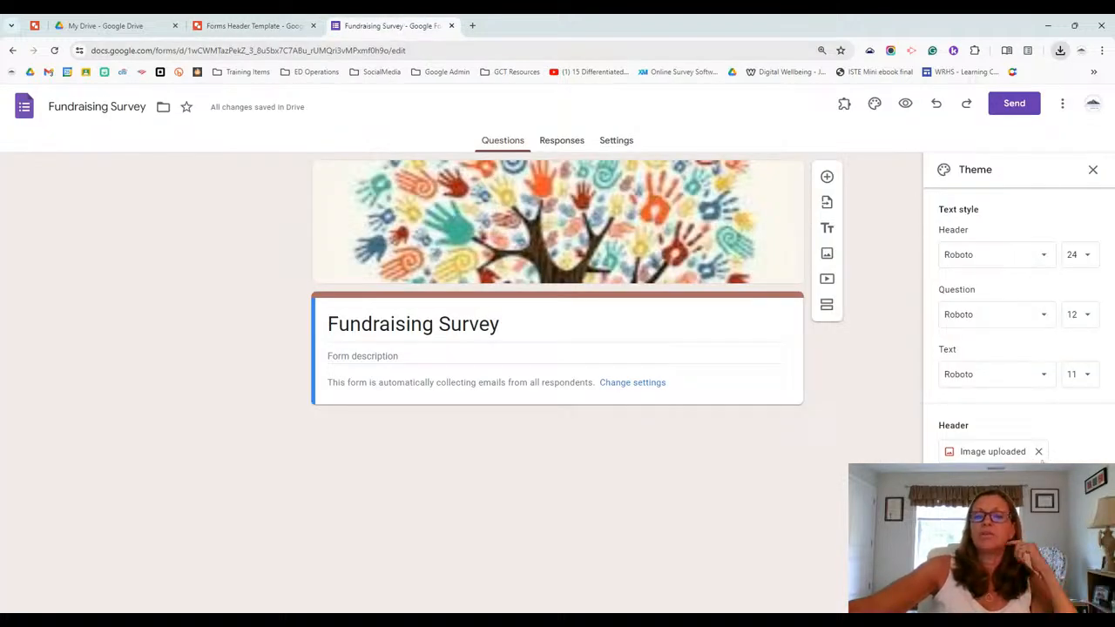
pyautogui.click(1038, 452)
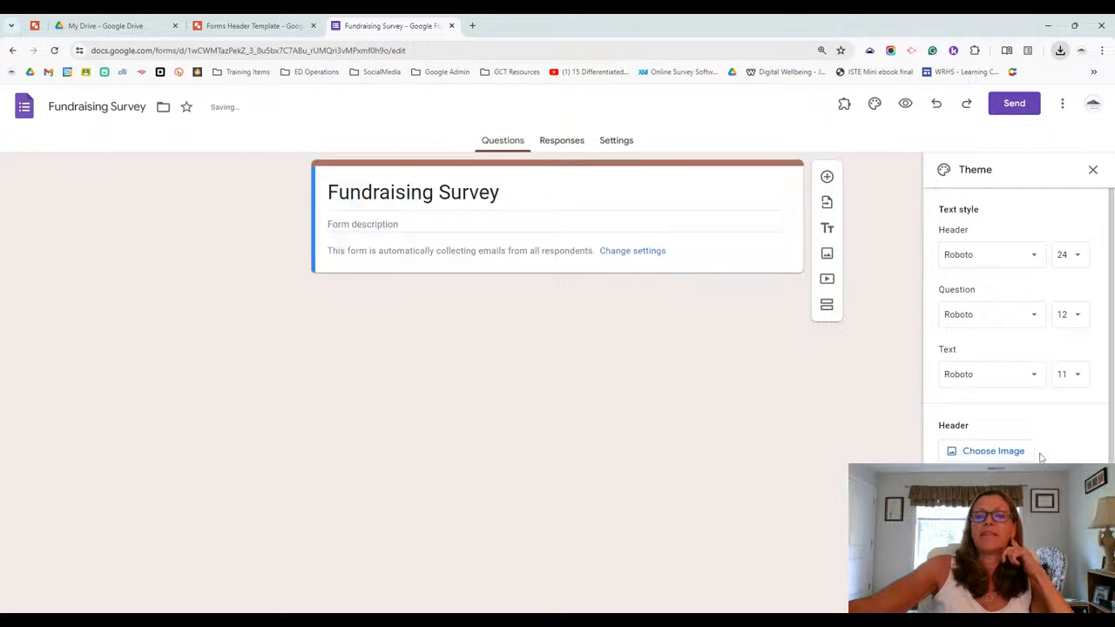
# Step: Try to upload the downloaded PNG as the form's header image
pyautogui.click(990, 452)
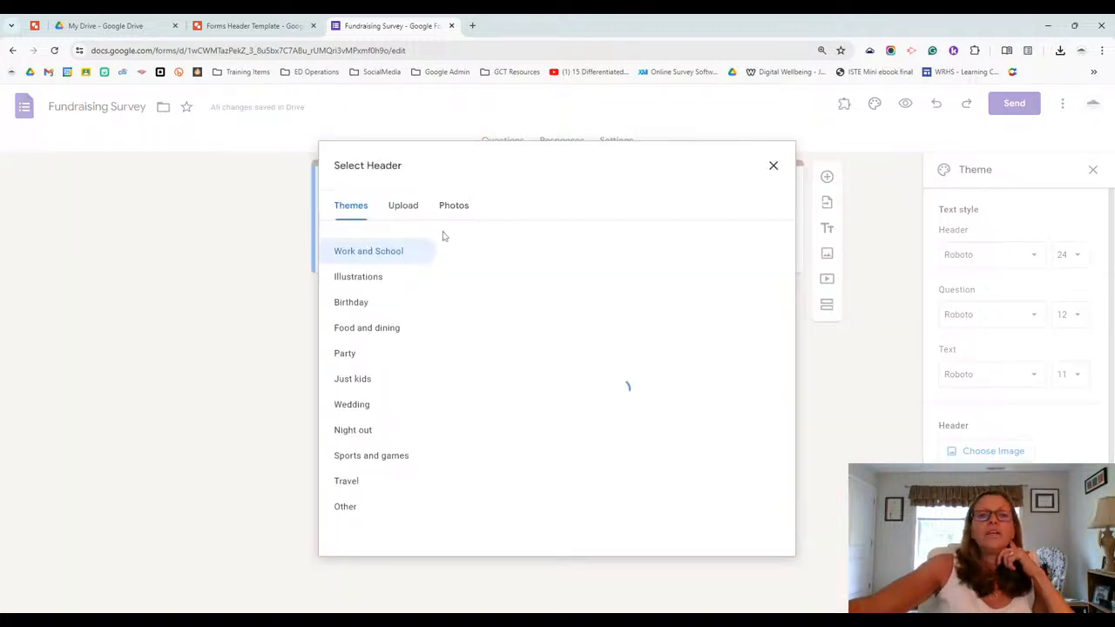
pyautogui.click(403, 206)
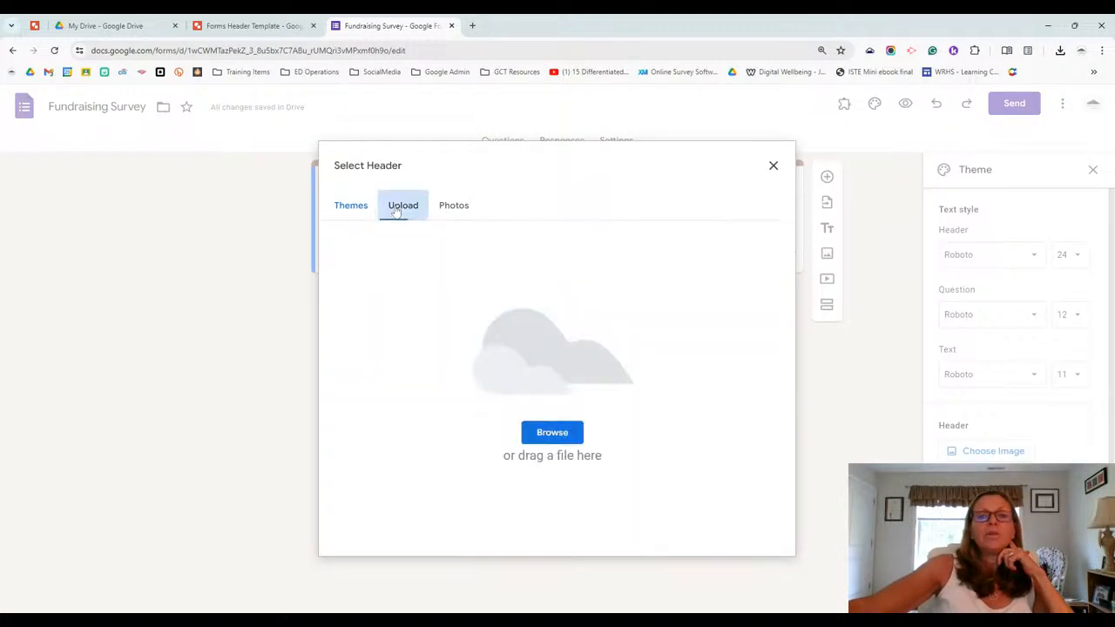
pyautogui.click(554, 433)
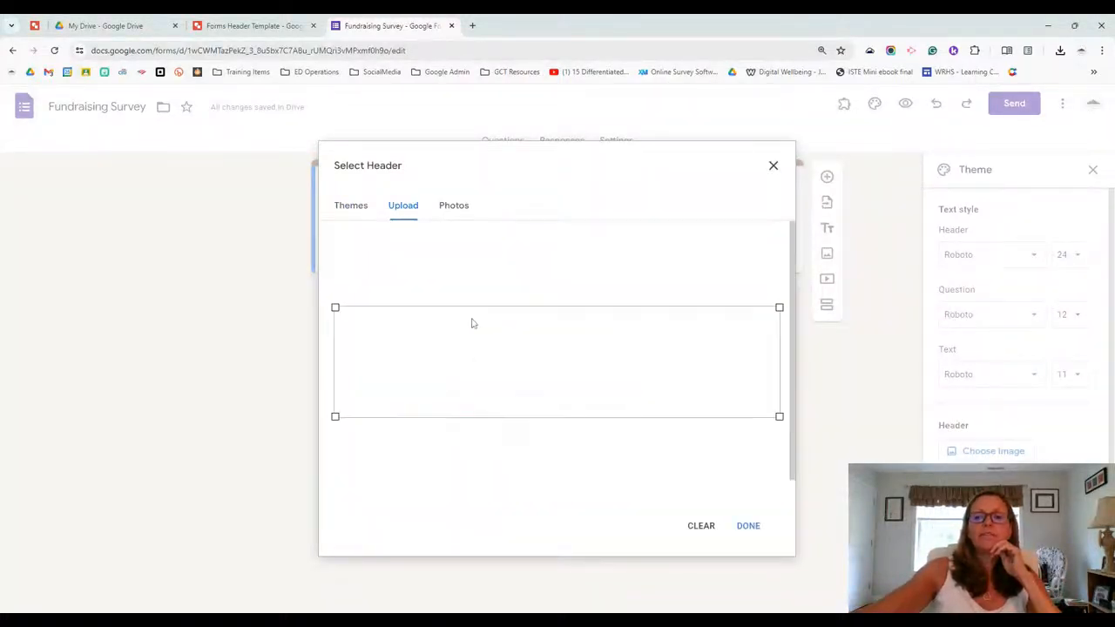
pyautogui.click(750, 526)
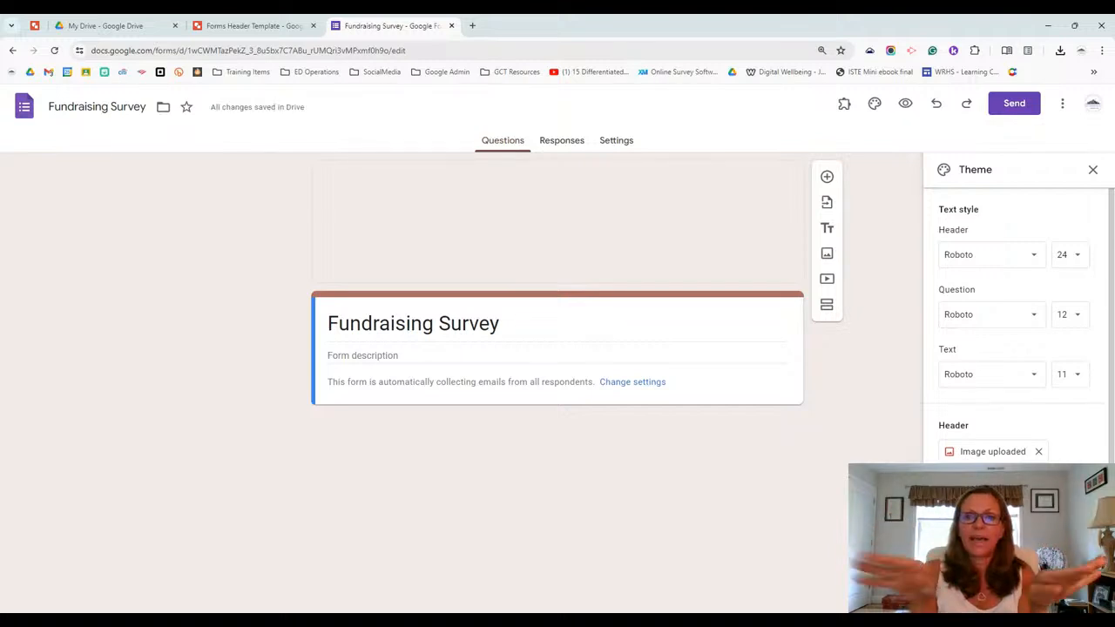
# Step: Remove the blank header image from the form and reload the file
pyautogui.click(1038, 452)
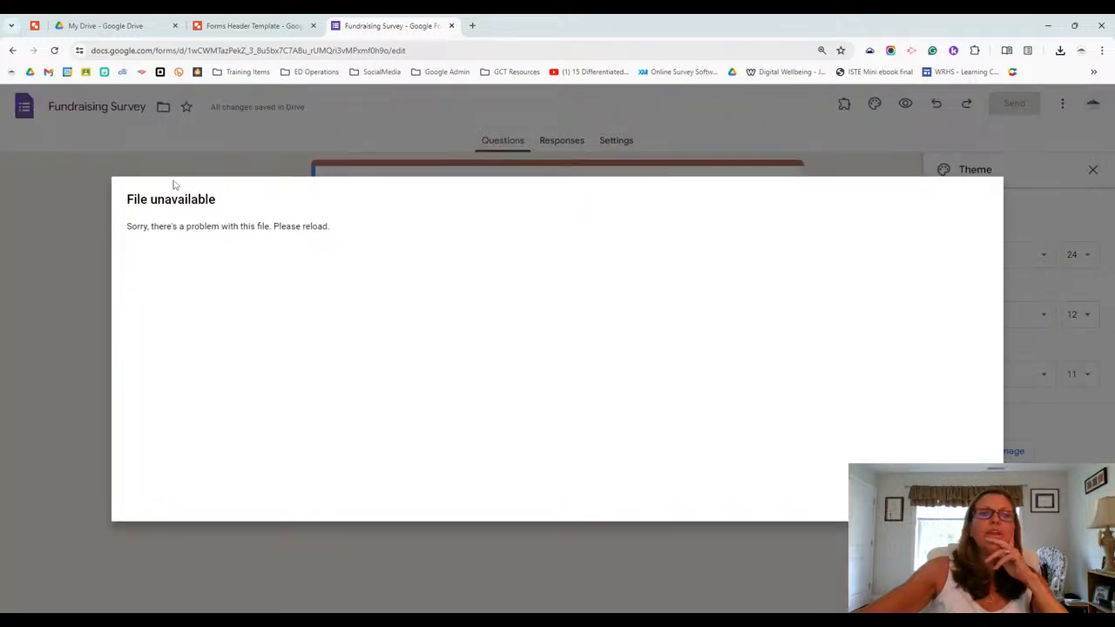
pyautogui.click(967, 499)
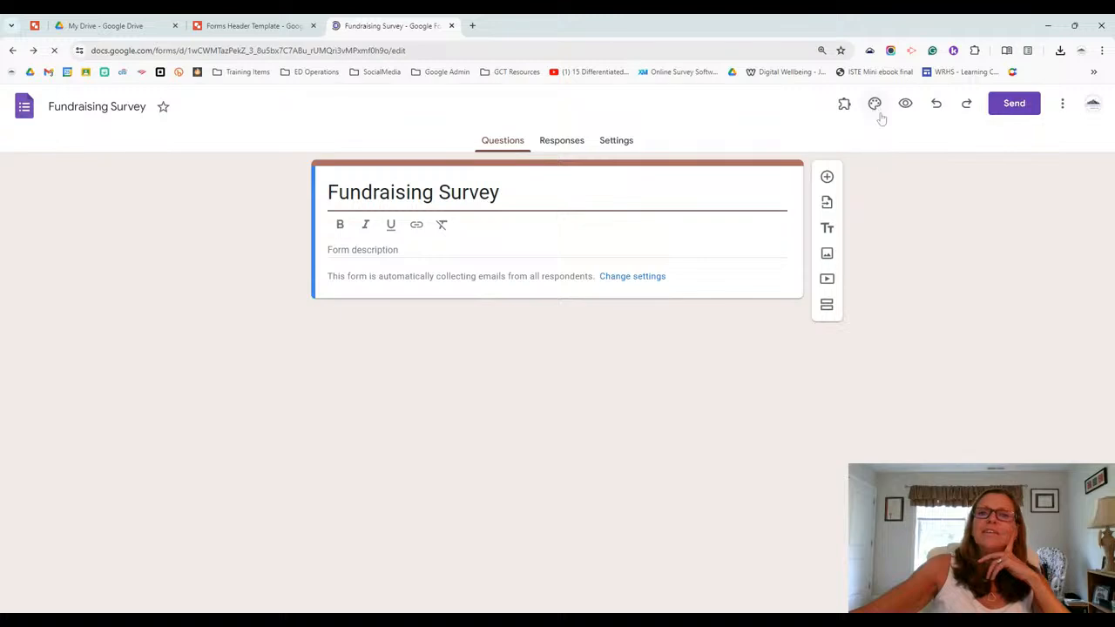
# Step: Upload the downloaded header drawing through the theme settings, keep the full image in the crop, and apply it as the form's header
pyautogui.click(876, 106)
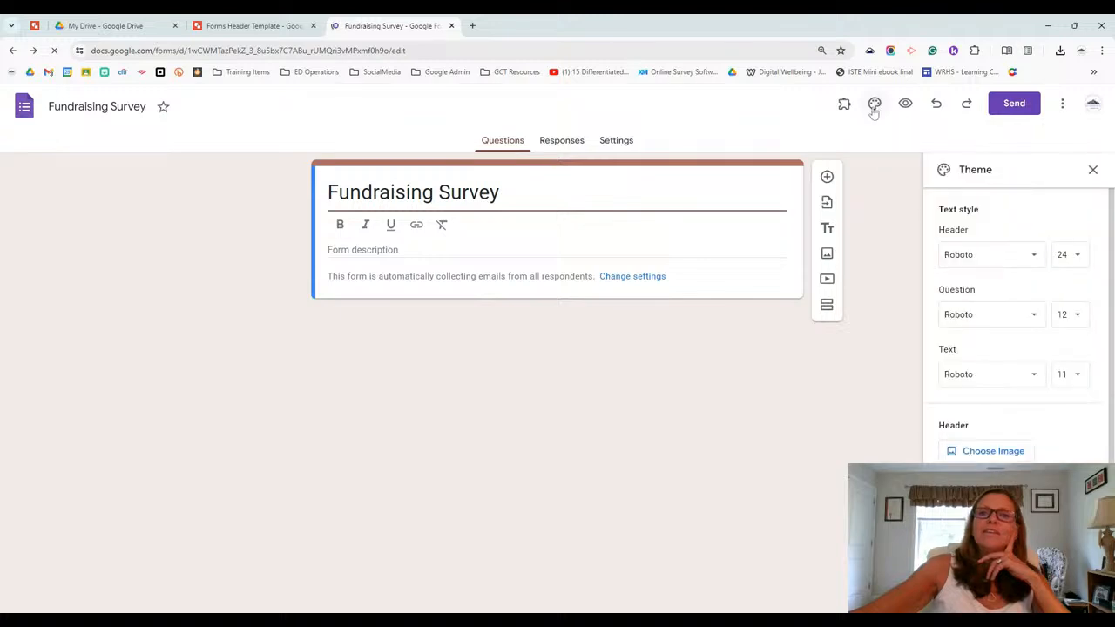
pyautogui.click(993, 452)
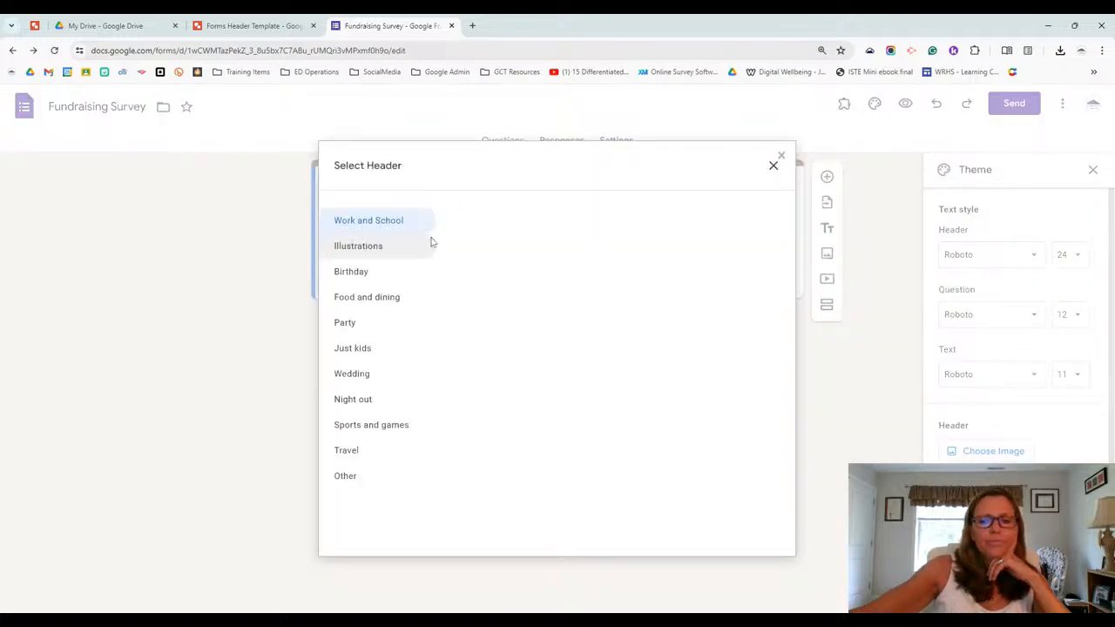
pyautogui.click(400, 207)
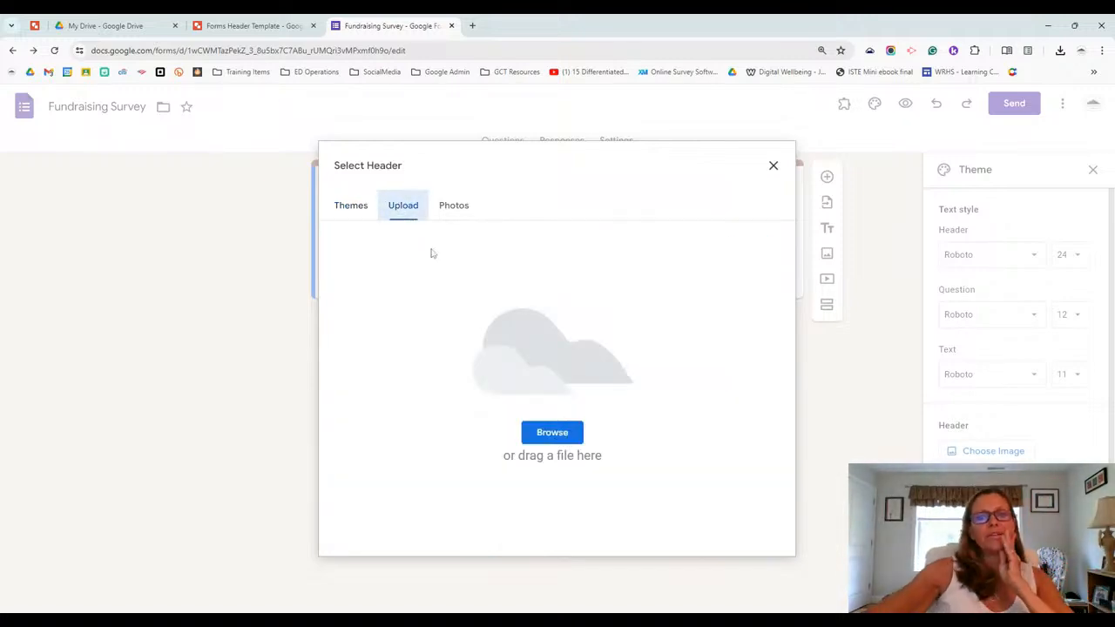
pyautogui.click(558, 433)
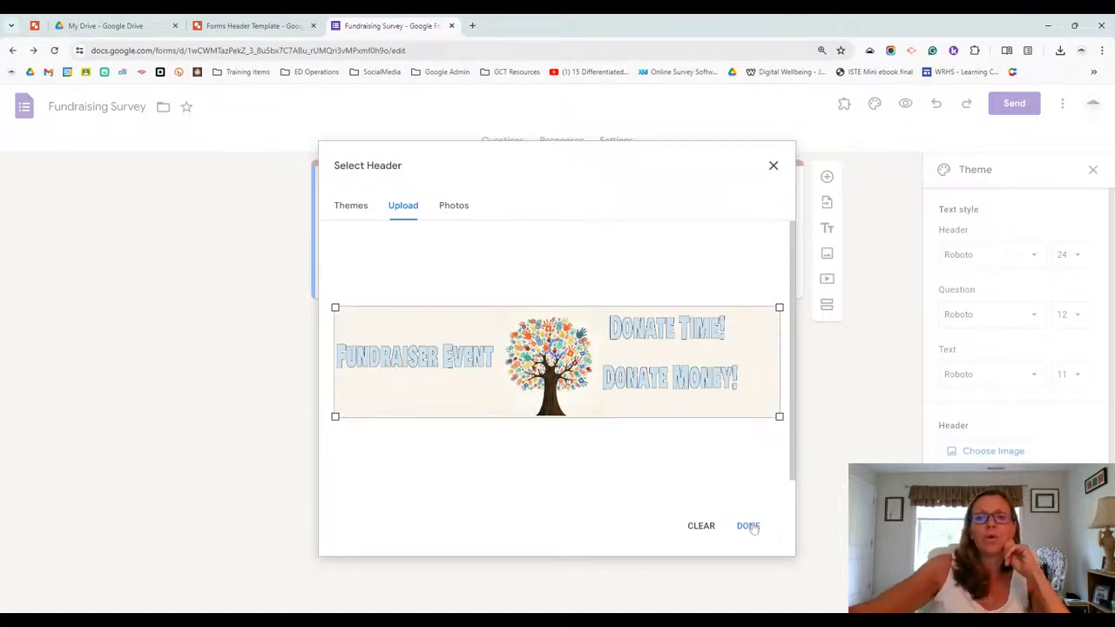
pyautogui.click(748, 527)
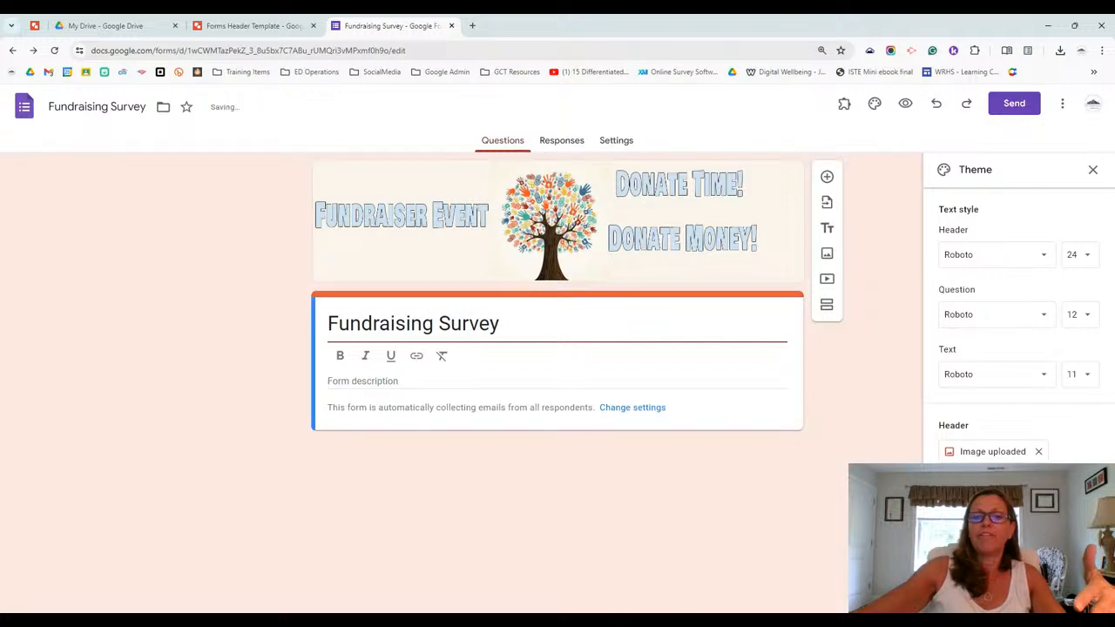
# Step: Pick a custom blue-violet theme color for the form and apply it
pyautogui.scroll(-2, 1015, 314)
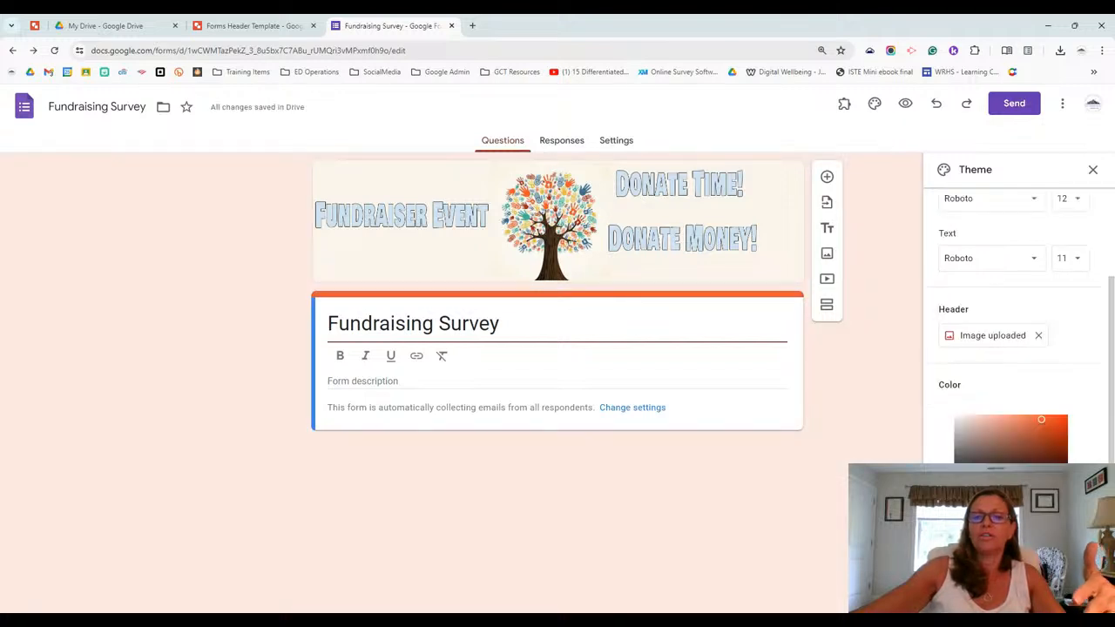
pyautogui.click(1035, 512)
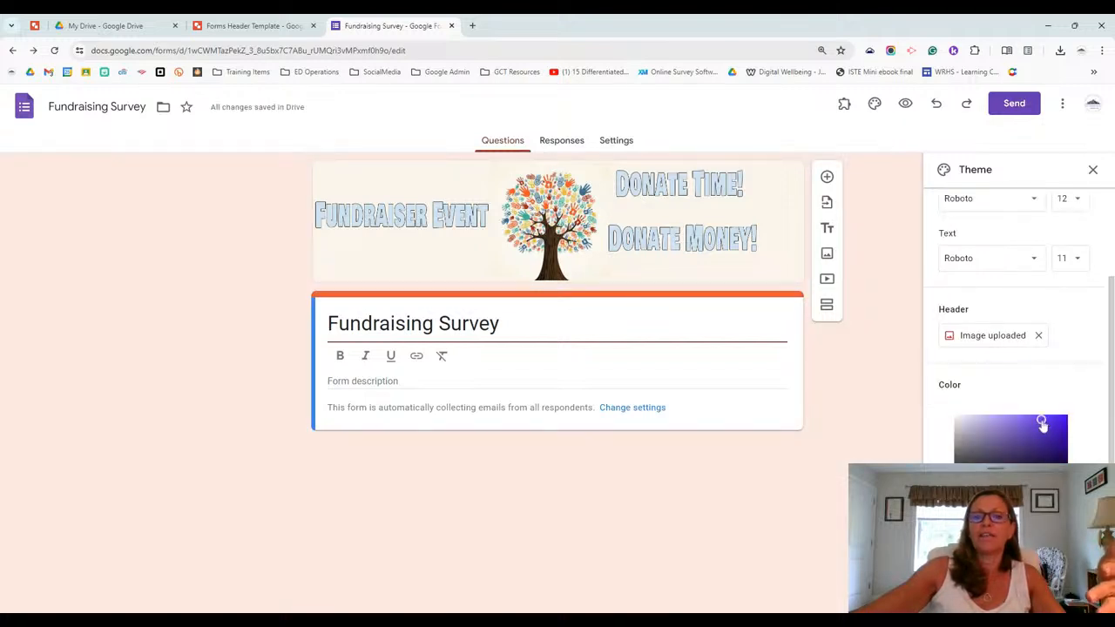
pyautogui.moveTo(1041, 421); pyautogui.dragTo(1041, 429)
pyautogui.click(1051, 577)
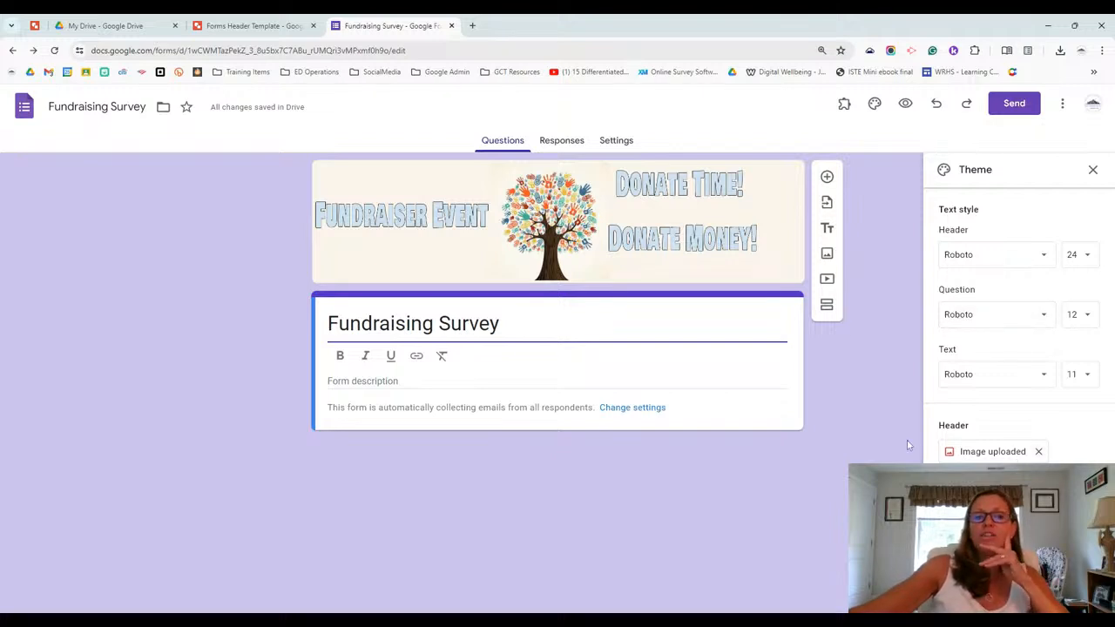
# Step: Replace the form's header by removing the fundraiser image and uploading the "Happy Back to School" apple image with its default crop
pyautogui.click(1038, 452)
pyautogui.click(988, 450)
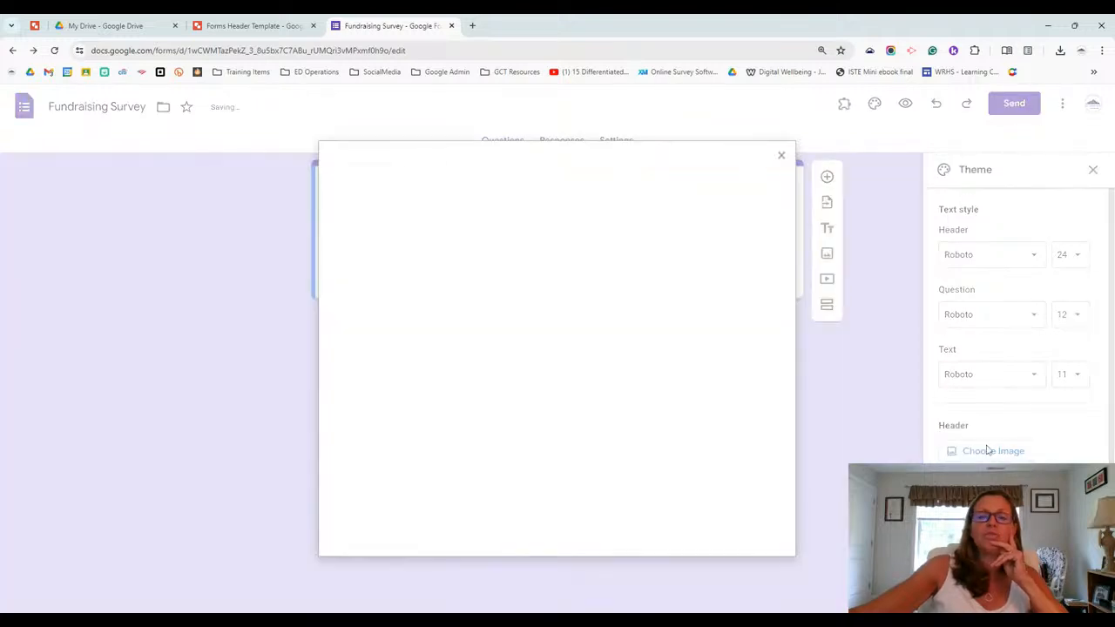
pyautogui.click(402, 207)
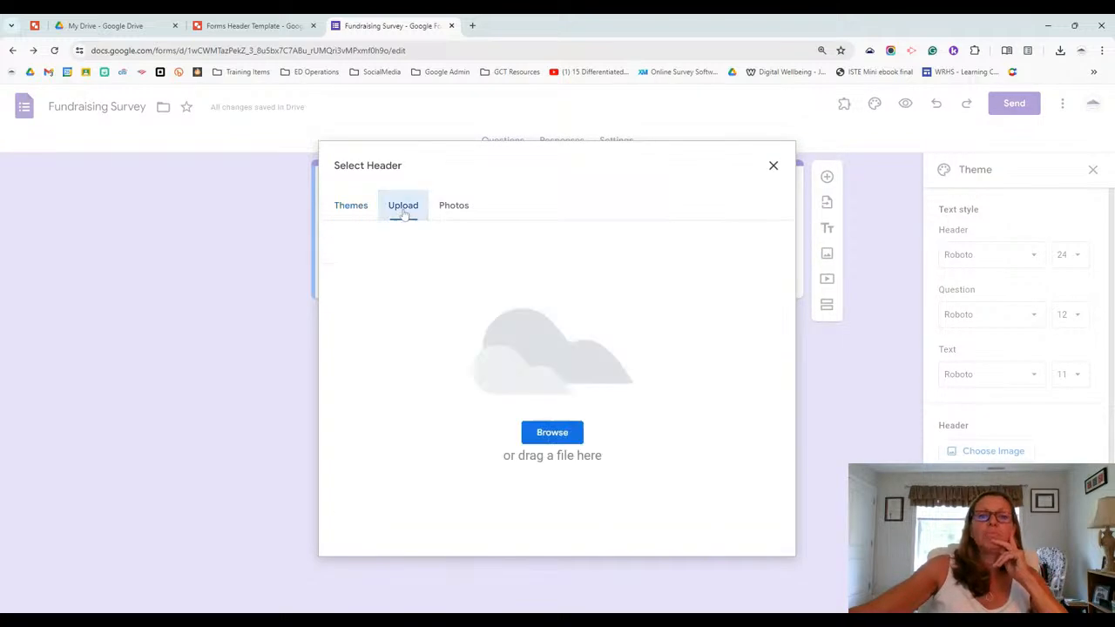
pyautogui.click(554, 435)
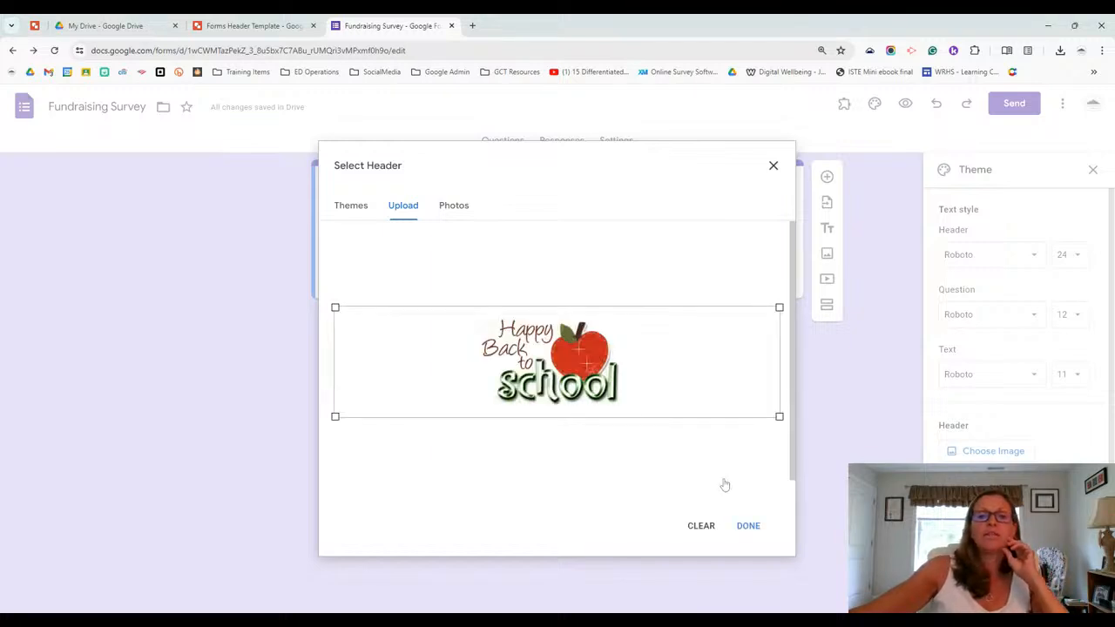
pyautogui.click(748, 527)
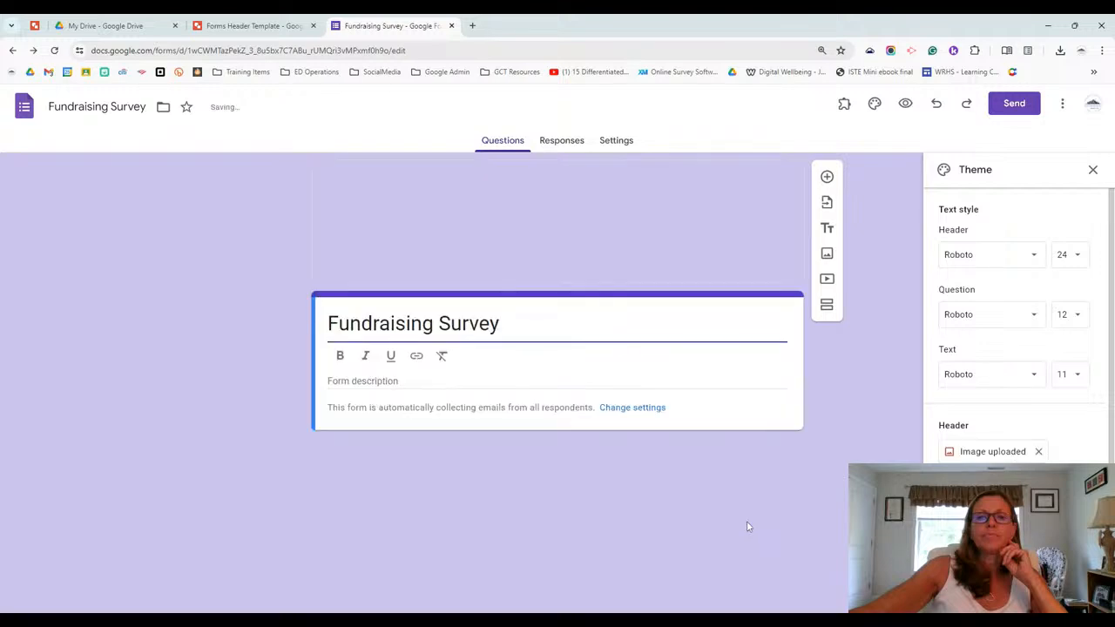